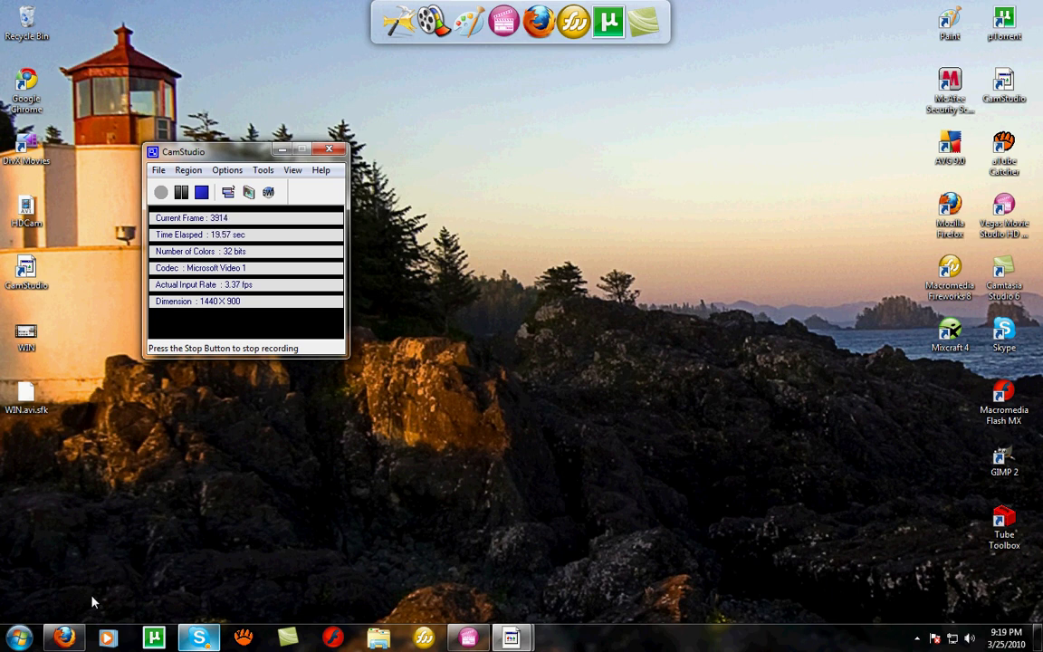
Restore the Firefox window showing the YouTube upload of First_tutorial_1.avi
click(78, 639)
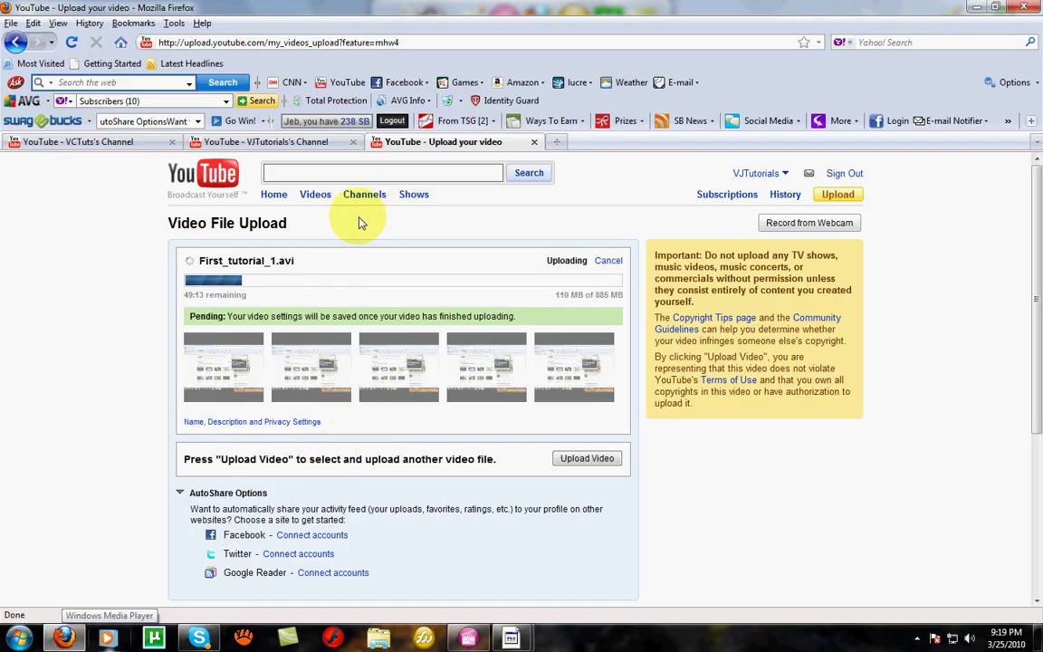
click(556, 141)
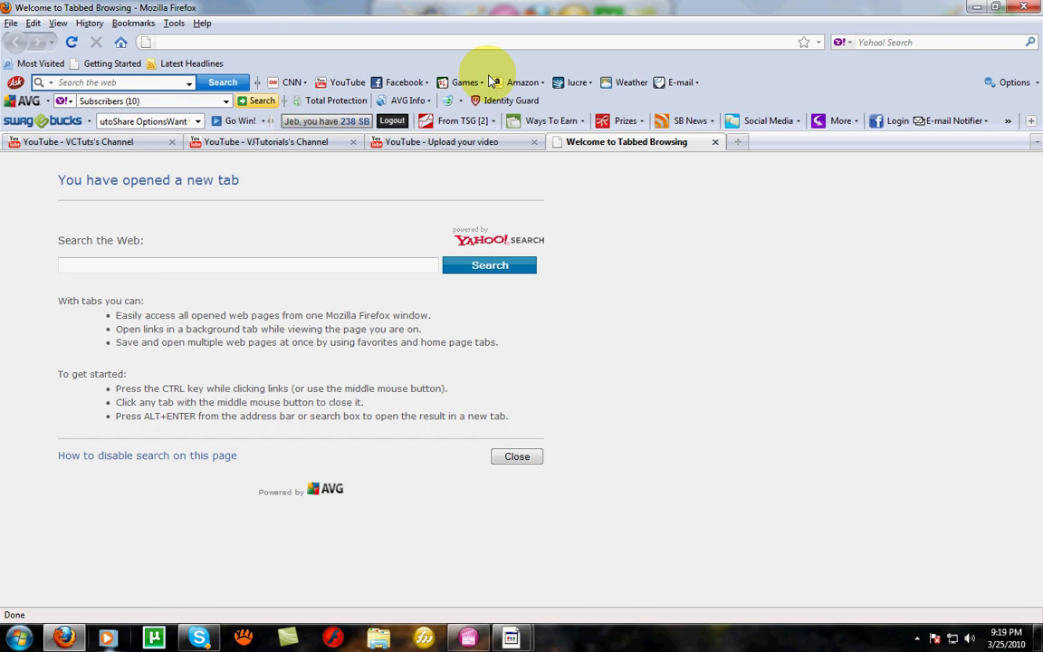
text(www.google.com)
key(Return)
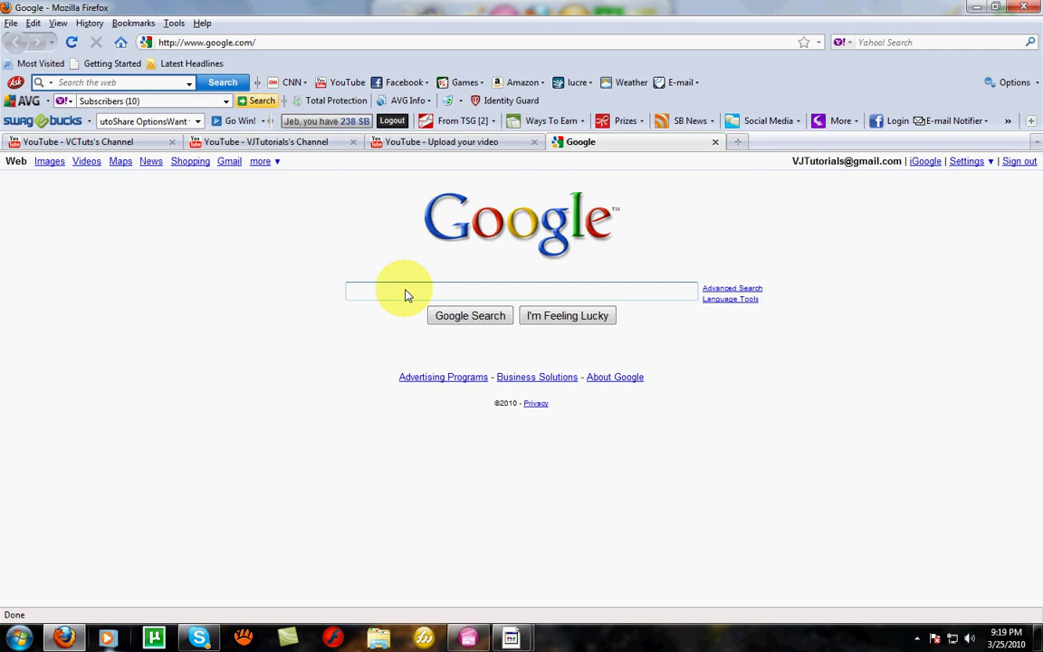
text(Super)
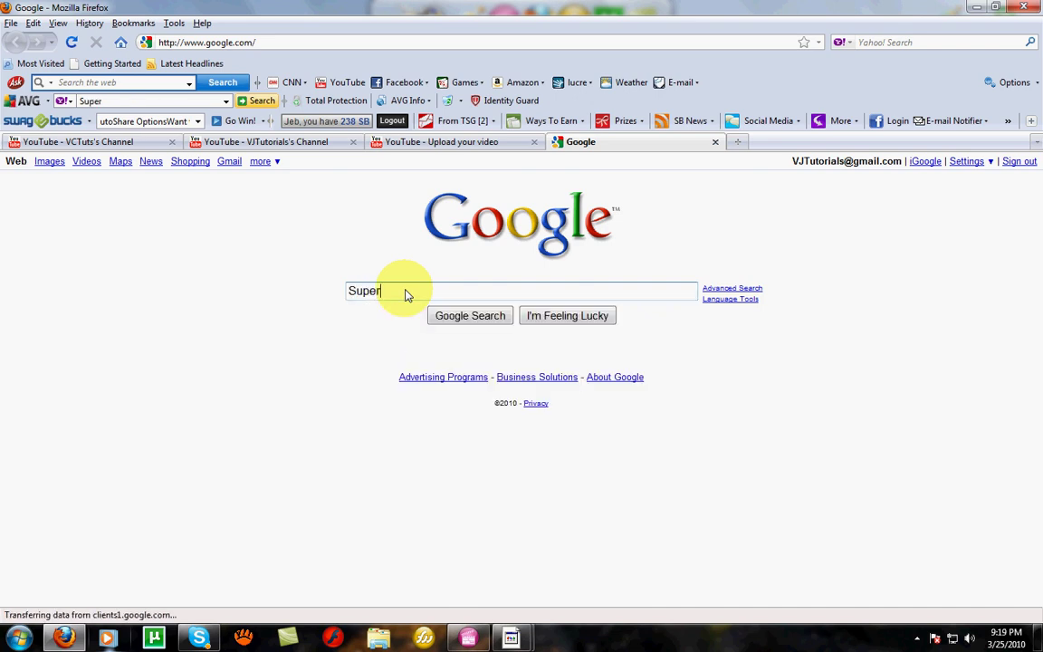
text( Mario Bros. 3 N)
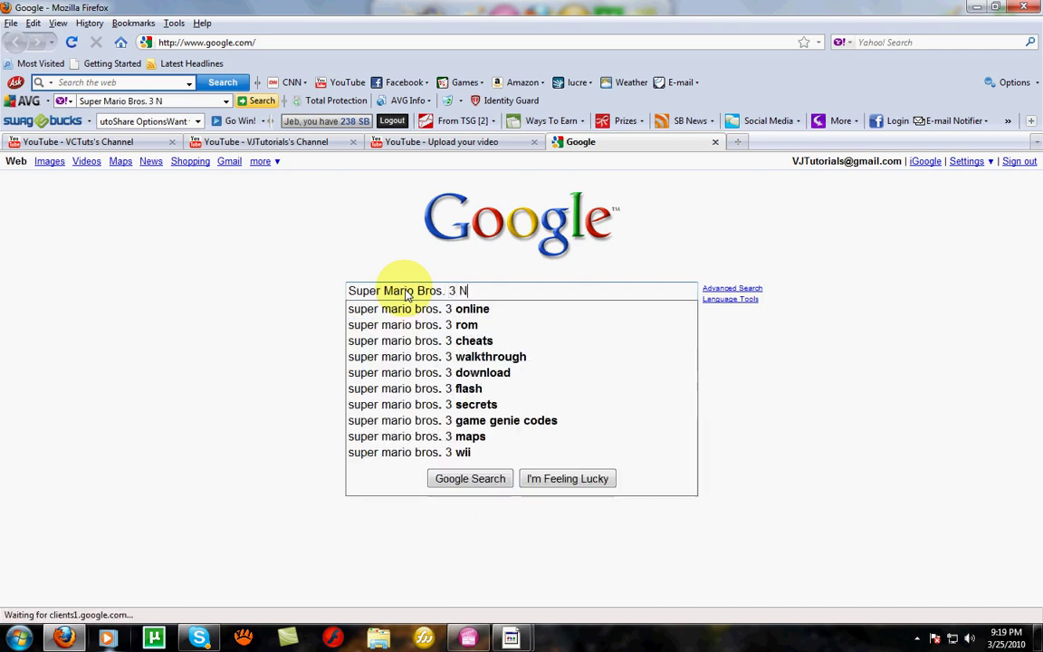
text(es rom)
key(Return)
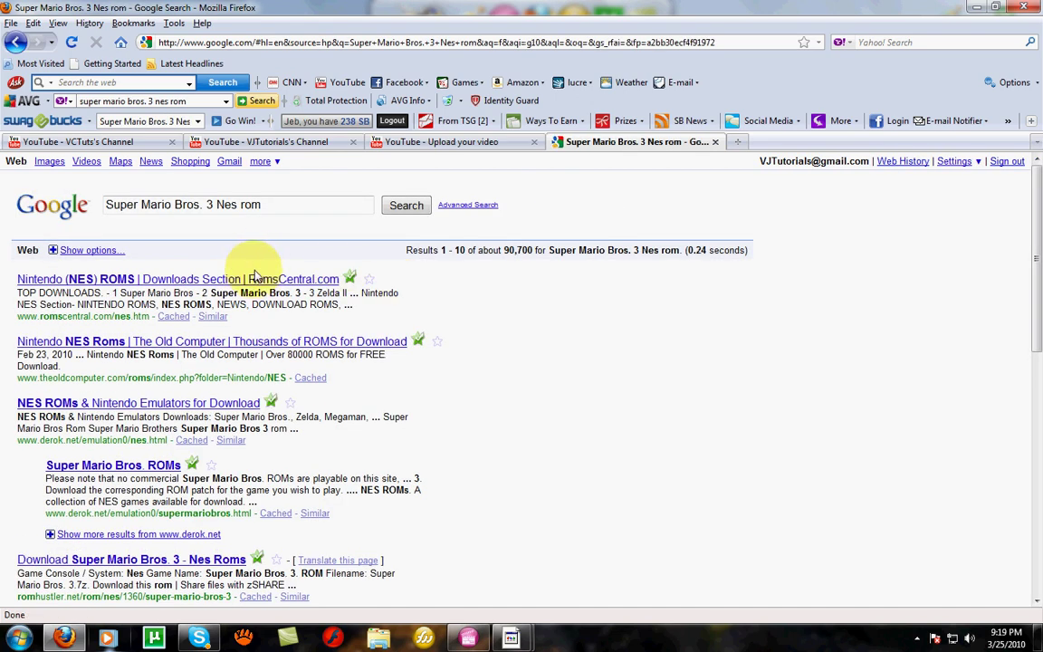
Open The Old Computer's NES ROMs page, enter the USA folder and skip the sponsor ad
click(231, 344)
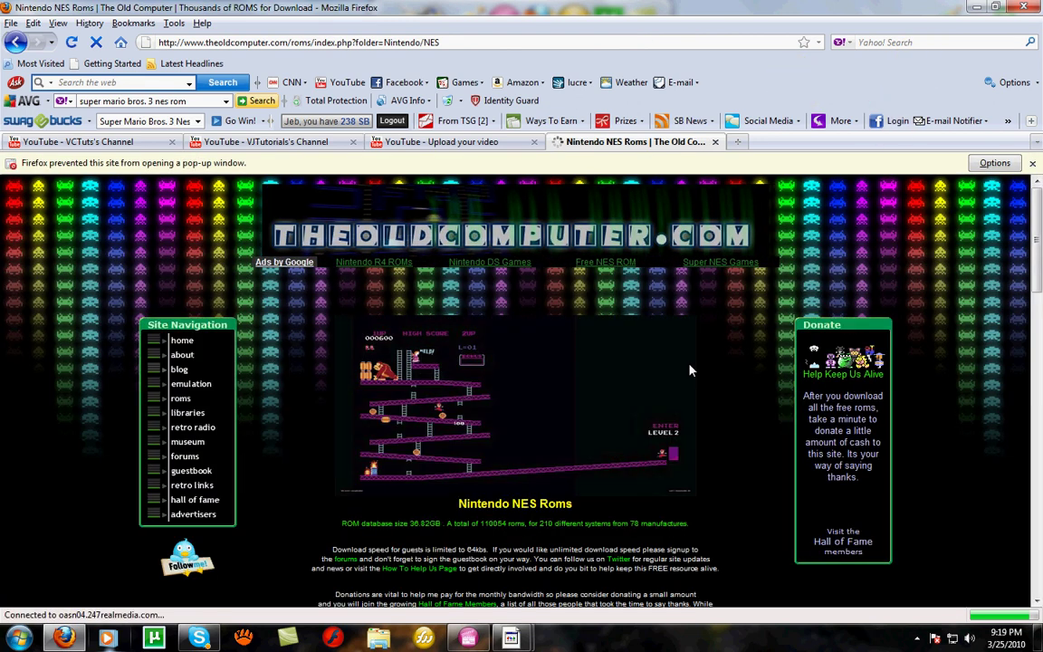
scroll(691, 368, down, 3)
scroll(533, 351, down, 4)
scroll(309, 330, up, 1)
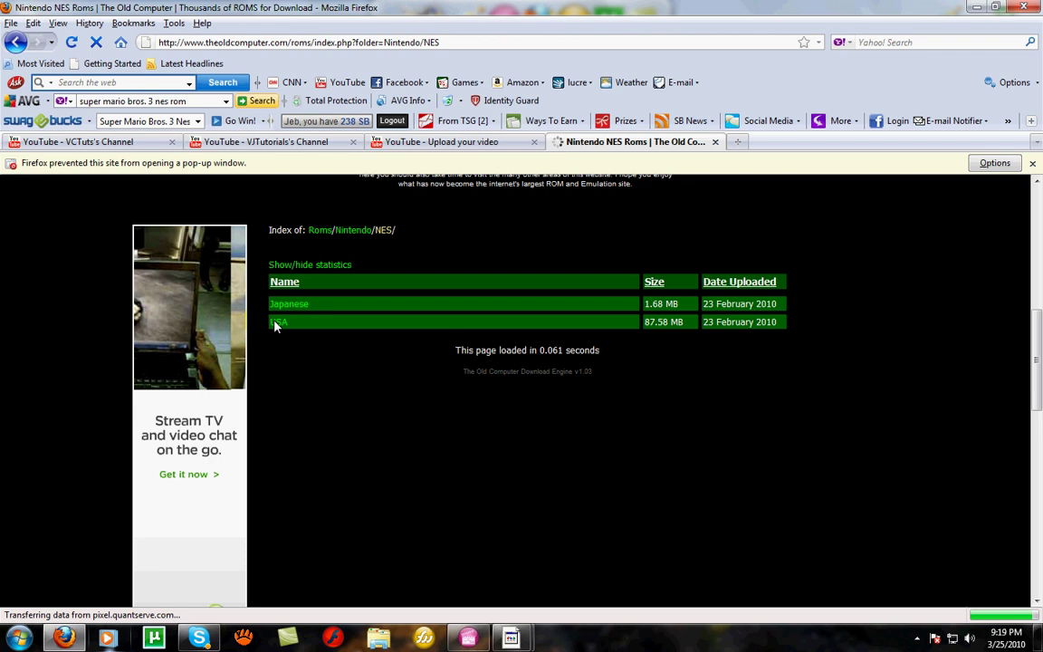
click(278, 324)
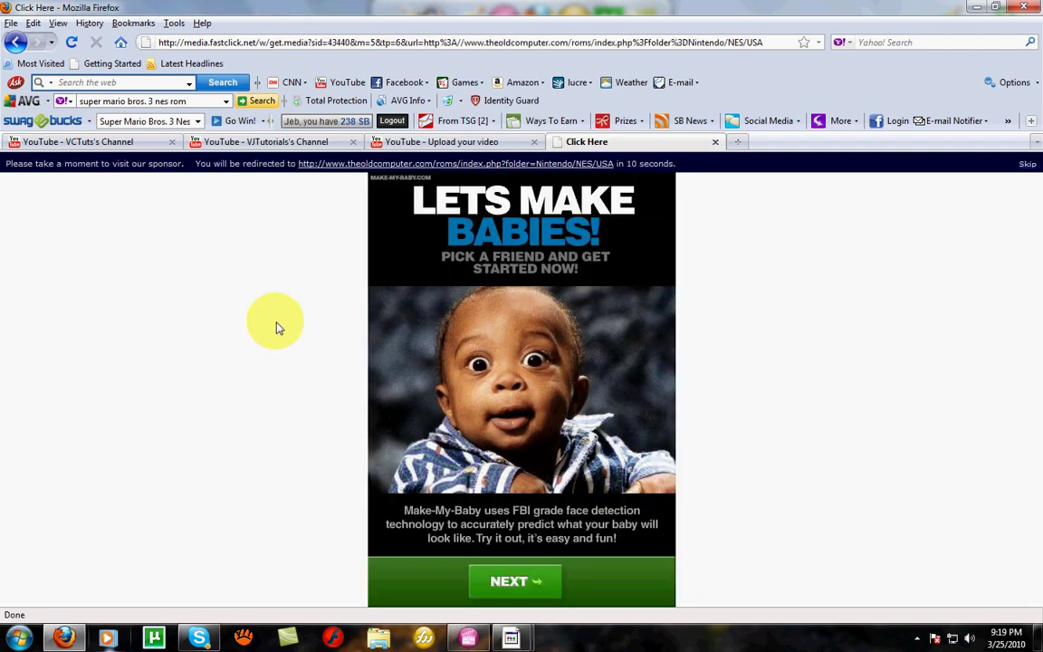
click(1028, 166)
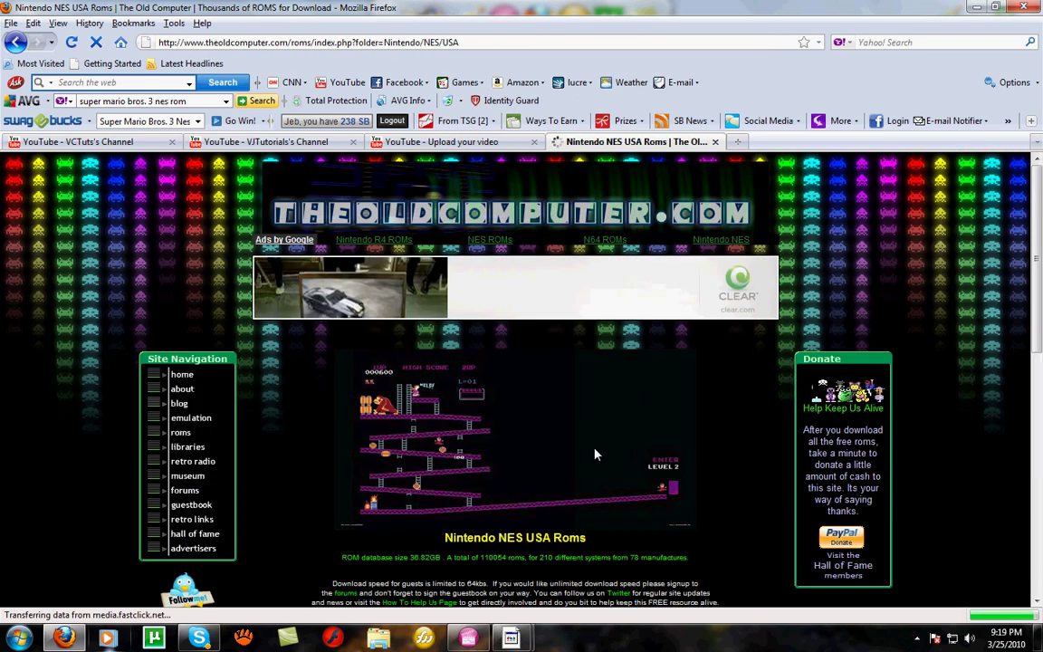
Scroll the ROM list to Super_Mario_Bros_3_rom.zip and open its download page
scroll(594, 453, down, 5)
scroll(595, 454, down, 20)
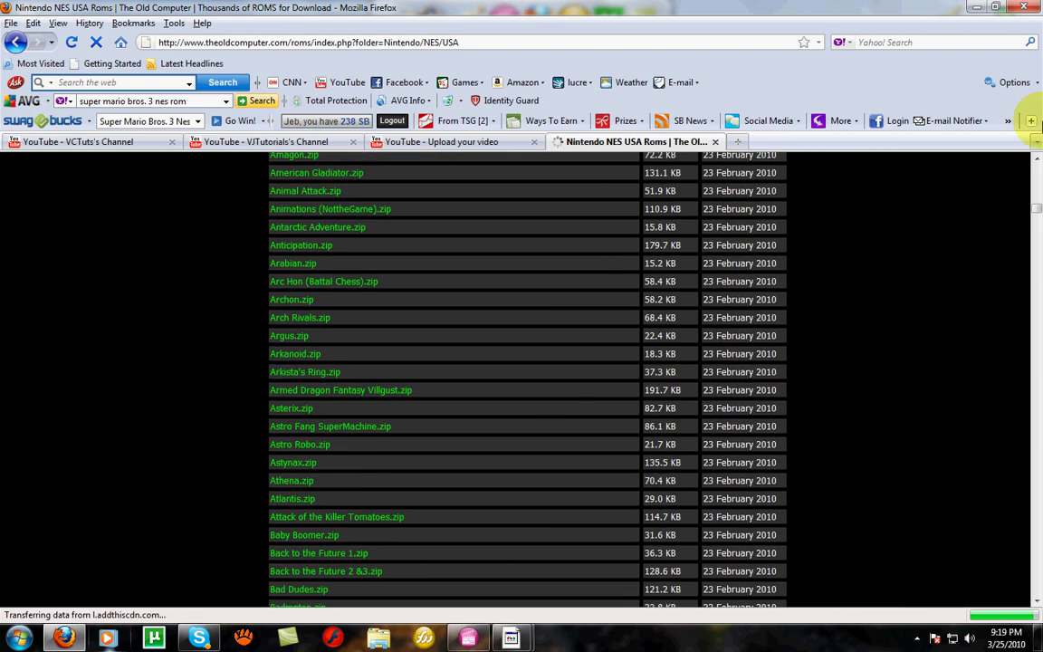
drag(1037, 210, 1036, 489)
scroll(561, 326, up, 2)
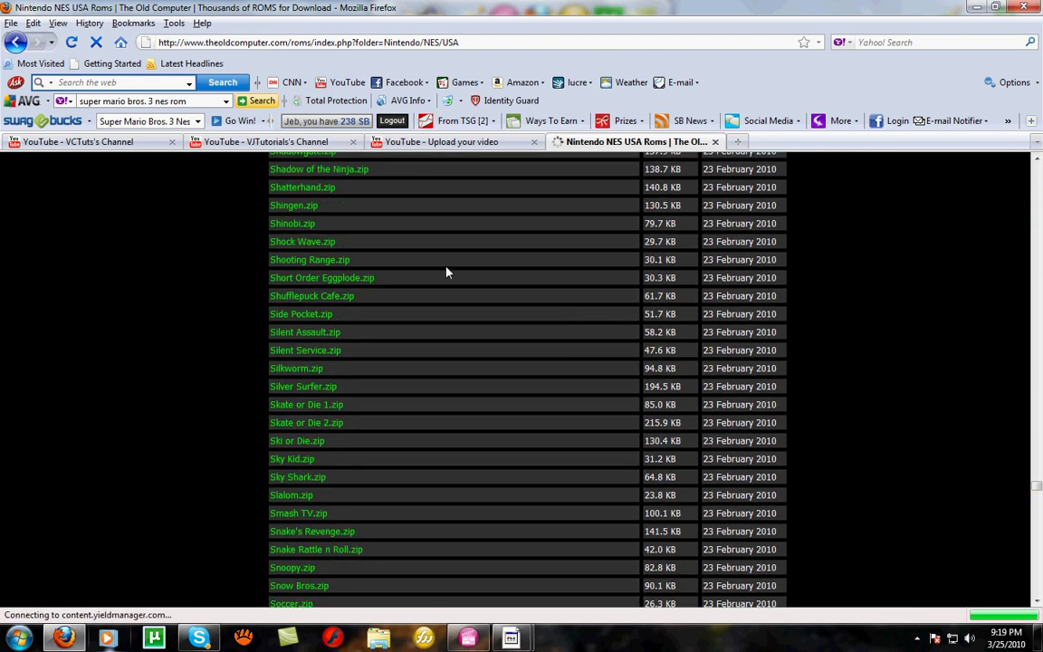
scroll(445, 271, down, 15)
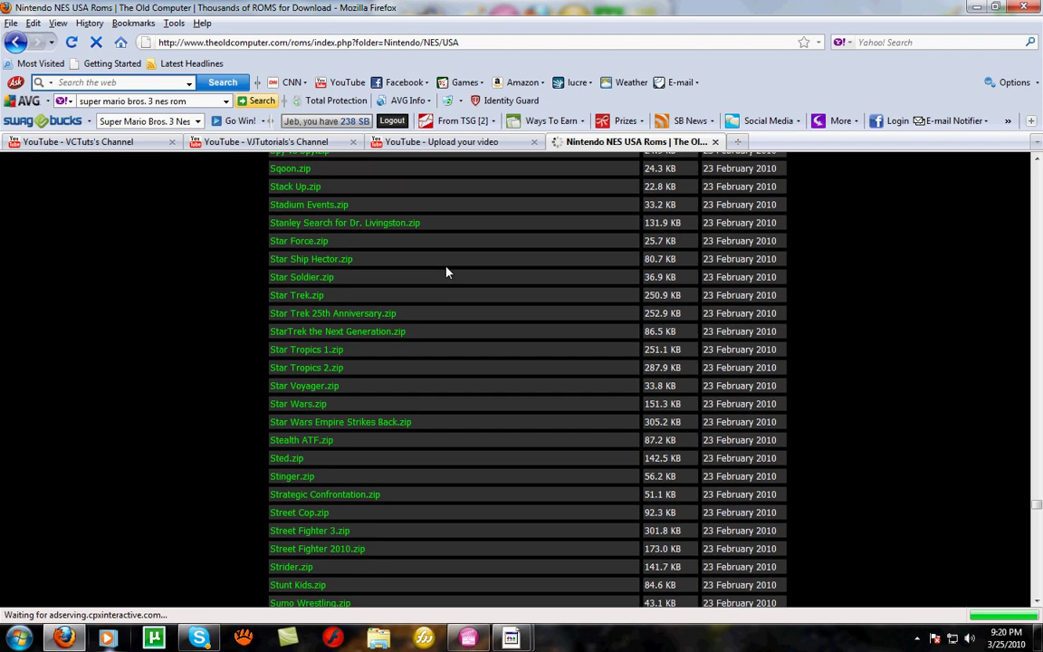
scroll(445, 271, down, 6)
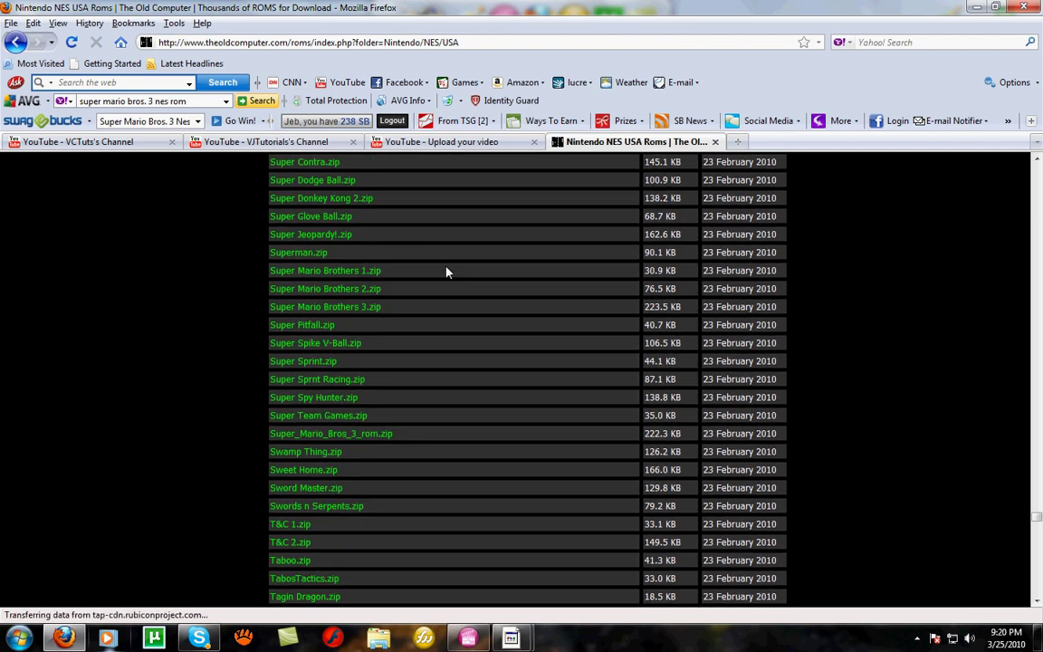
click(392, 434)
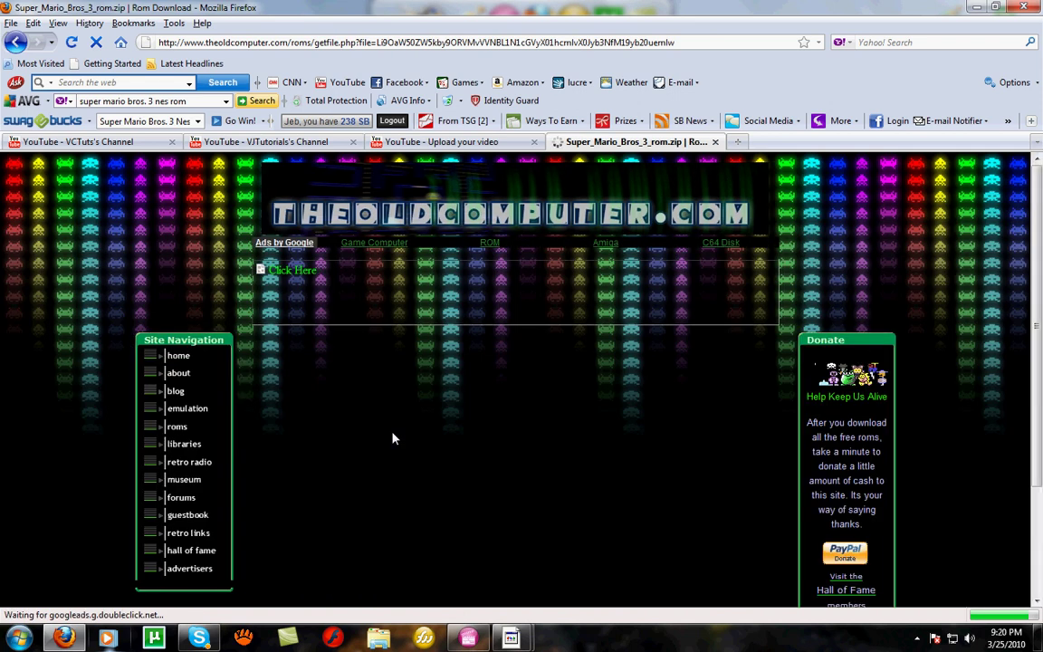
scroll(392, 438, down, 3)
Save Super_Mario_Bros_3_rom.zip to disk and minimize Firefox, leaving Downloads open
click(484, 475)
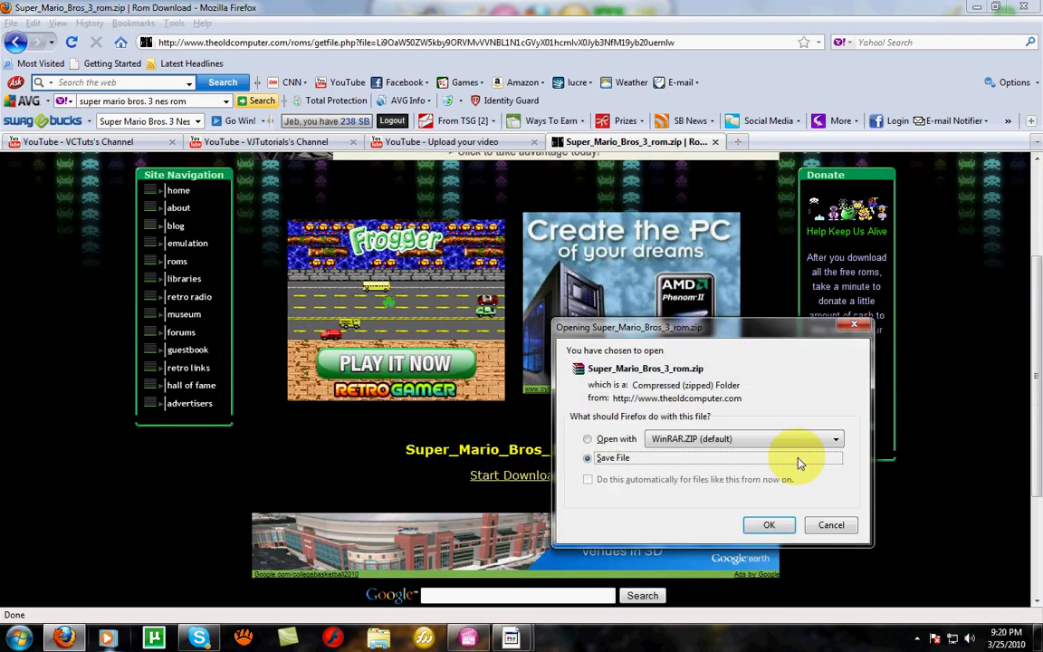
click(786, 529)
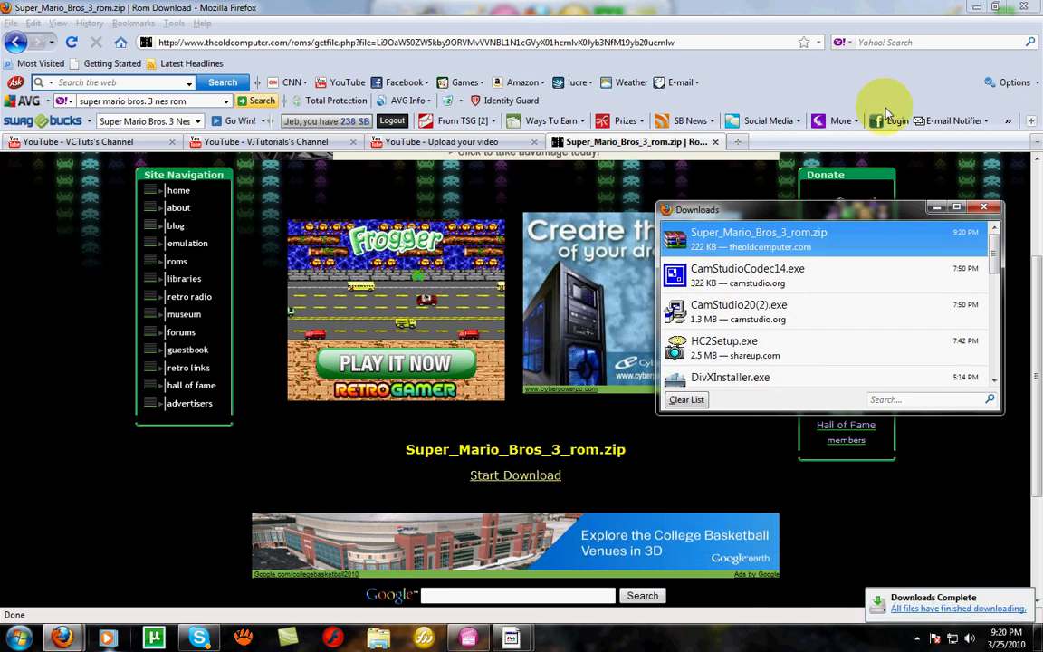
click(975, 8)
Extract the Super Mario Bros. 3 ROM from the zip to the desktop, then close WinRAR and Downloads
double_click(819, 237)
click(138, 147)
click(600, 138)
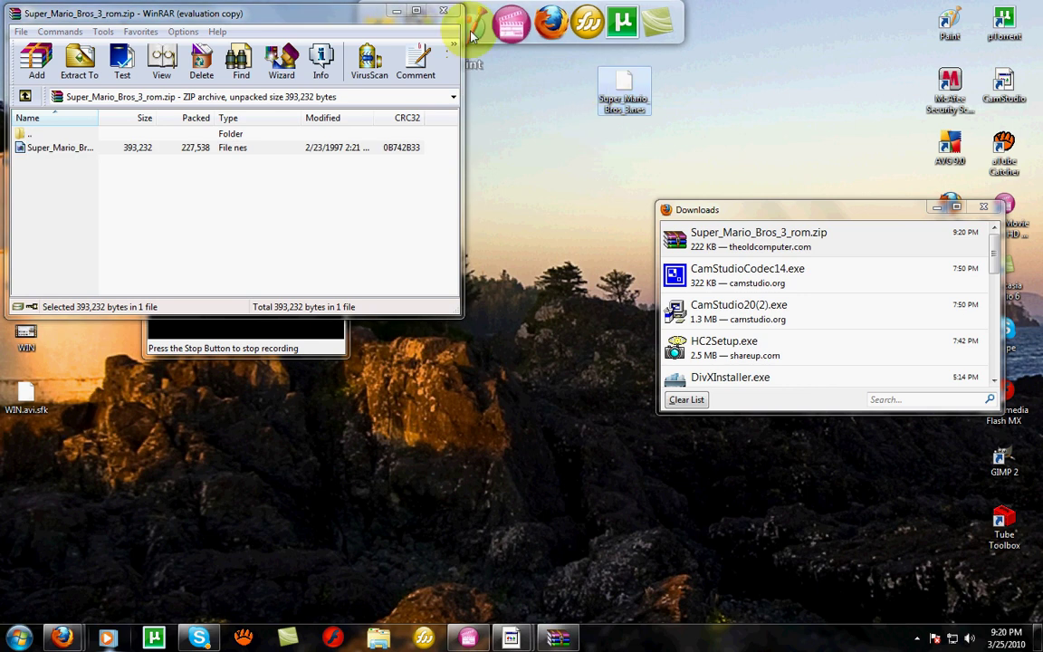
key(alt+F4)
click(983, 207)
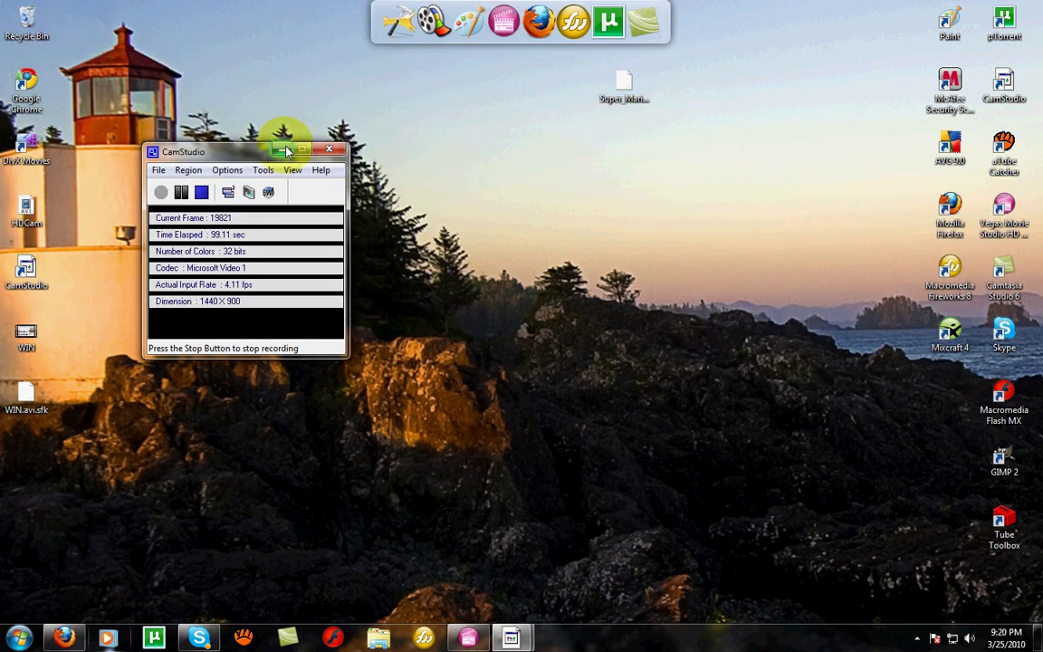
click(283, 150)
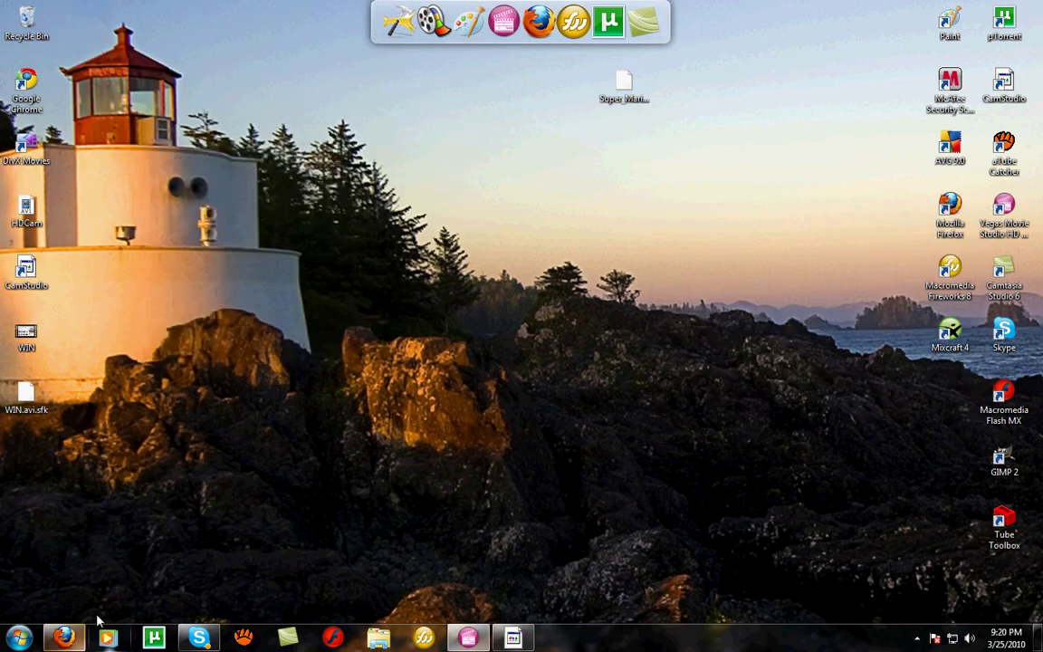
click(64, 635)
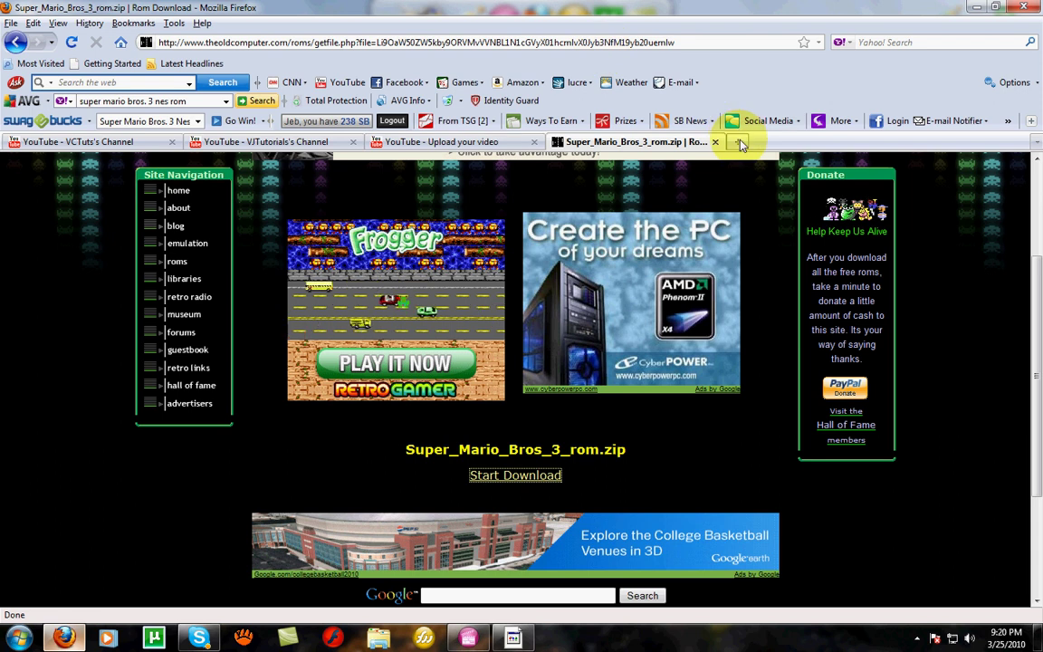
click(714, 141)
click(557, 143)
text(www.google.com)
key(Return)
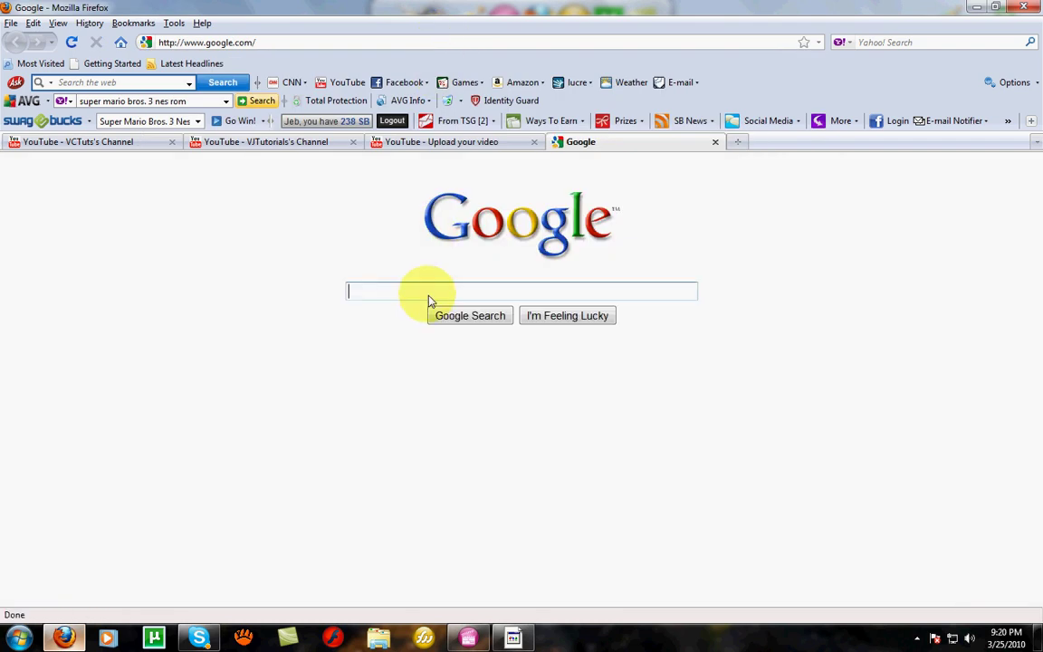
Search Google for 'Tile Layer pro'
text(Tile La)
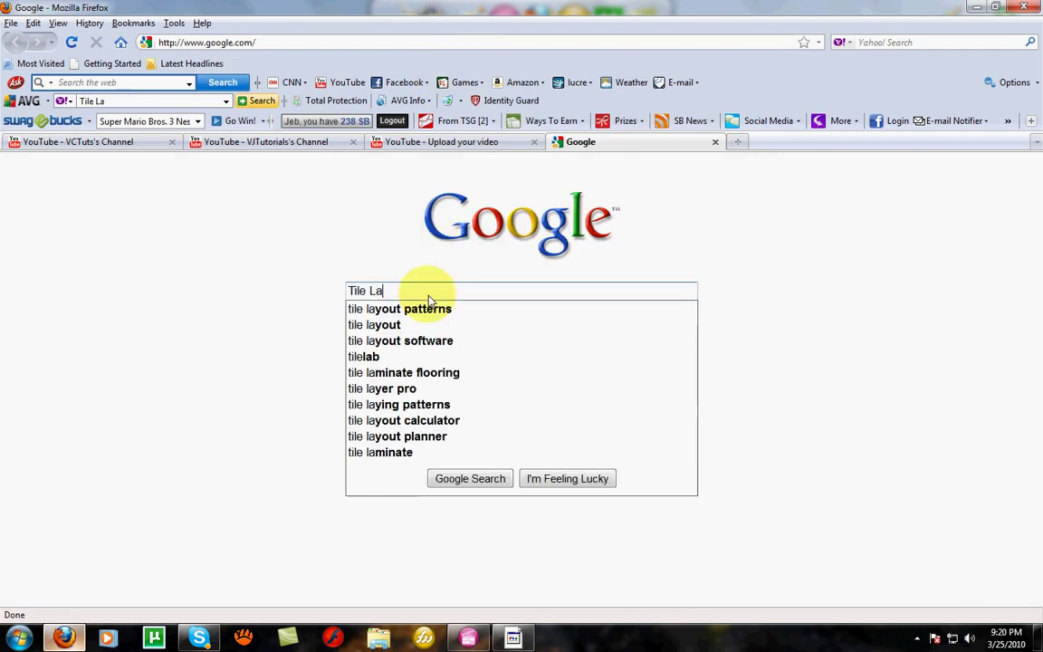
text(yer pro)
key(Return)
From the Sonic Retro Tile Layer Pro page, save the Tile Layer Pro v1.1 archive and minimize Firefox
click(140, 282)
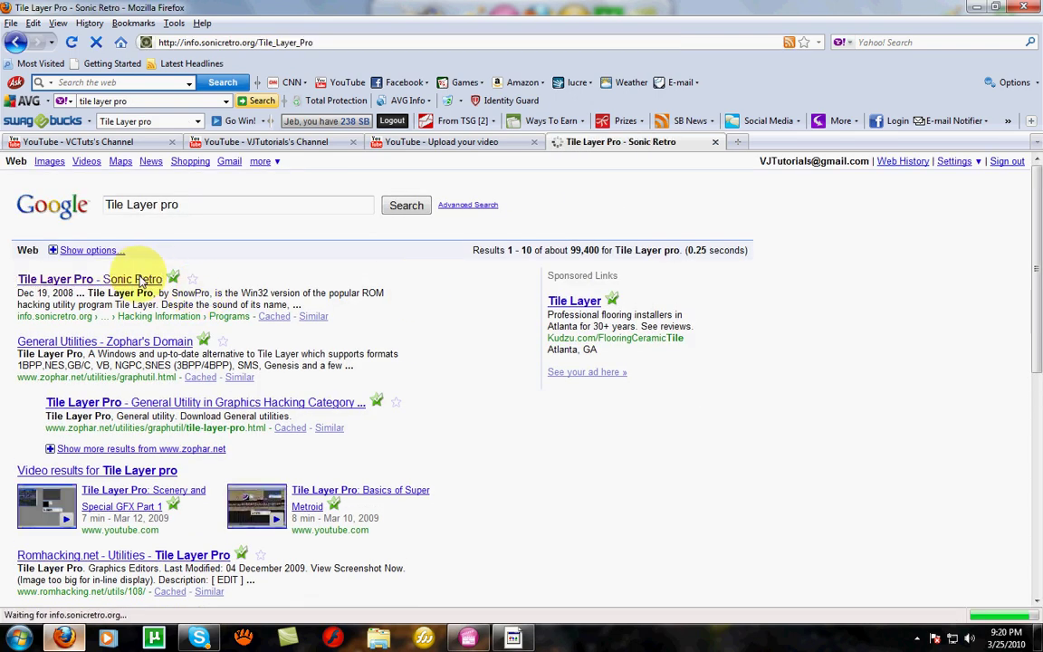
scroll(233, 339, down, 2)
scroll(255, 438, down, 2)
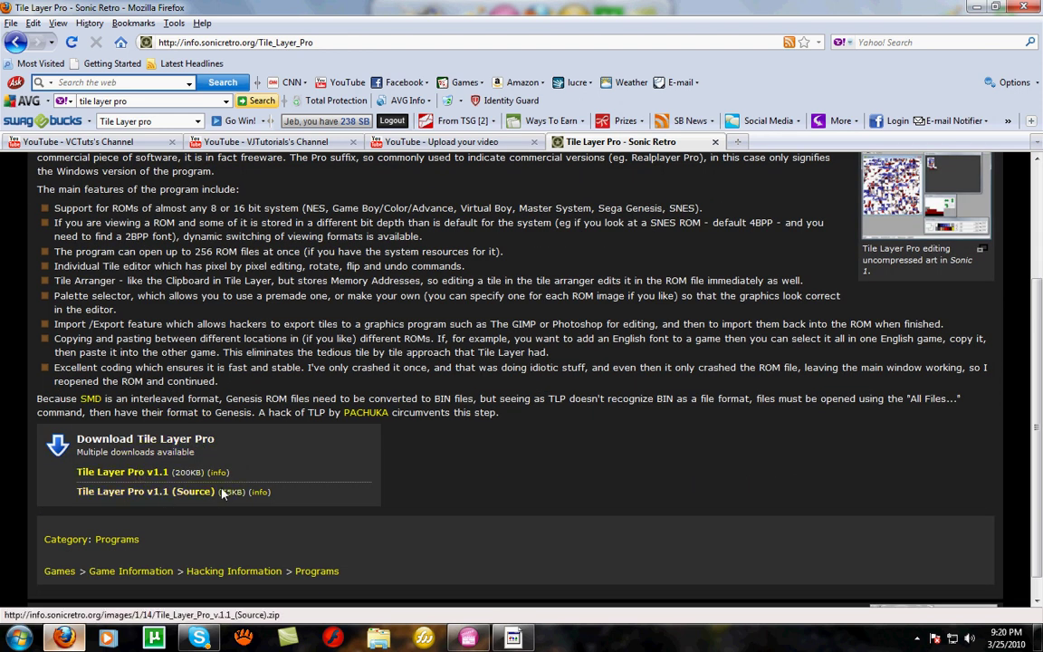
click(159, 472)
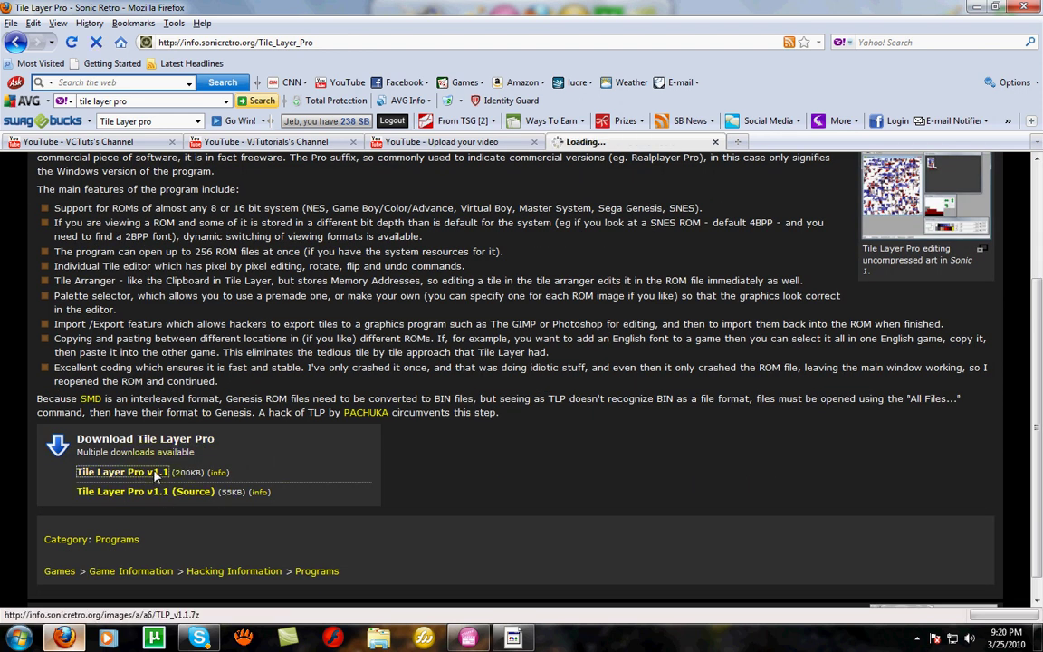
click(586, 457)
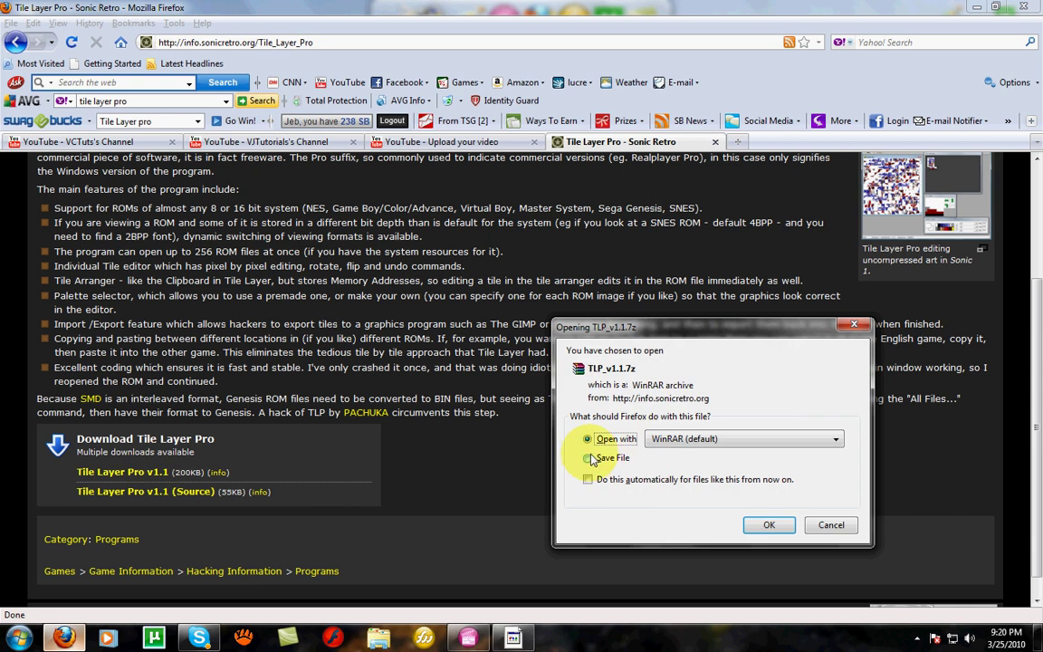
click(769, 526)
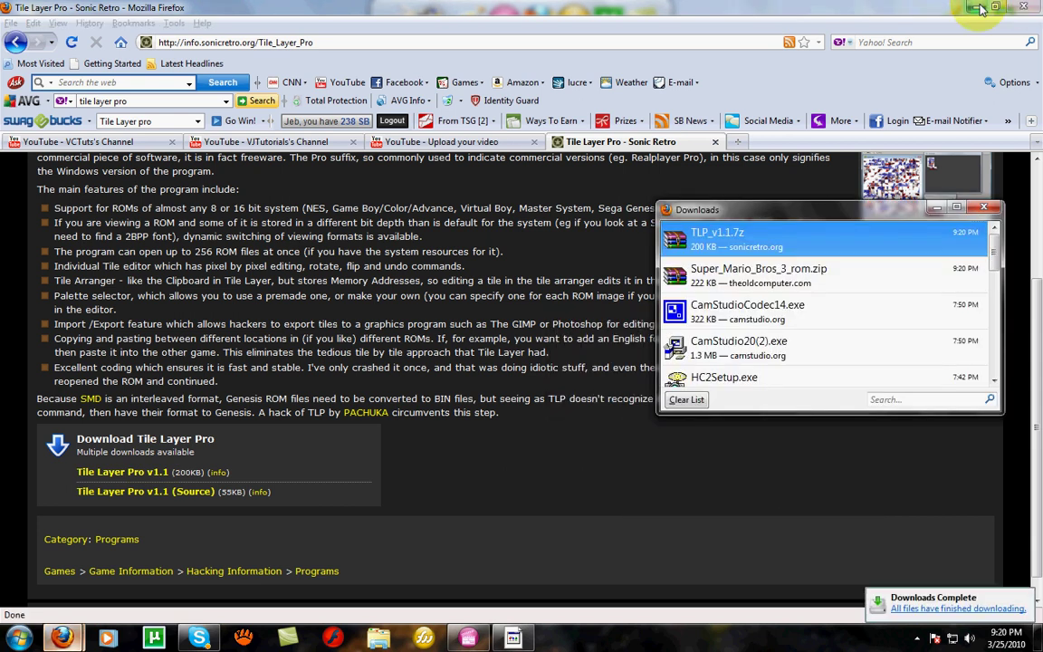
click(982, 9)
Extract tlp from TLP_v1.1.7z, close WinRAR and Downloads, and move the tlp icon to the right column
double_click(781, 237)
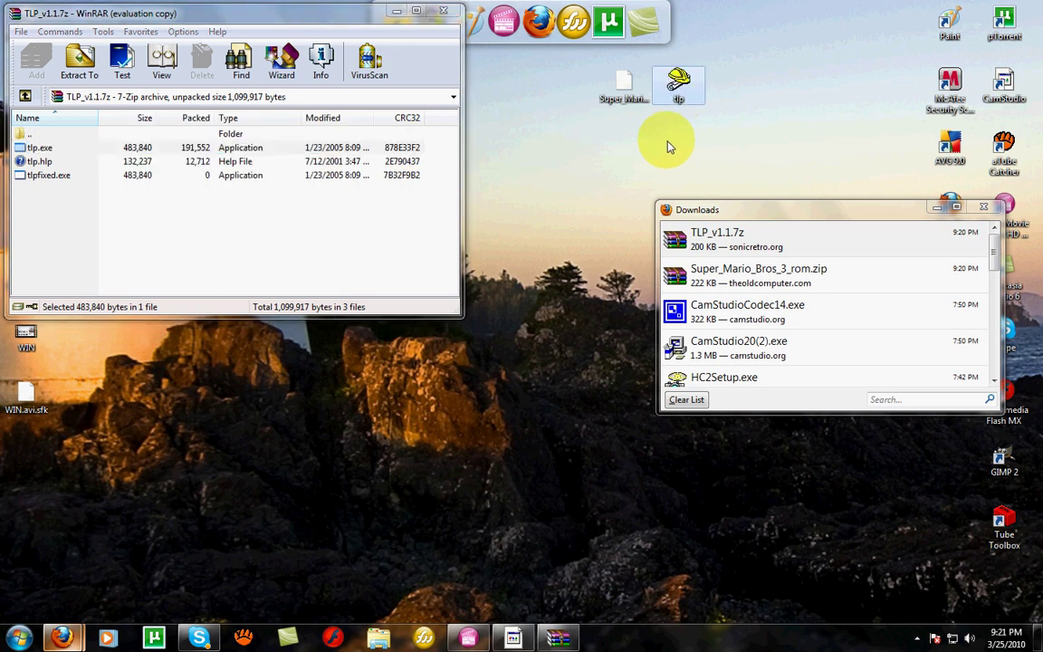
click(443, 10)
click(1000, 208)
drag(686, 83, 916, 392)
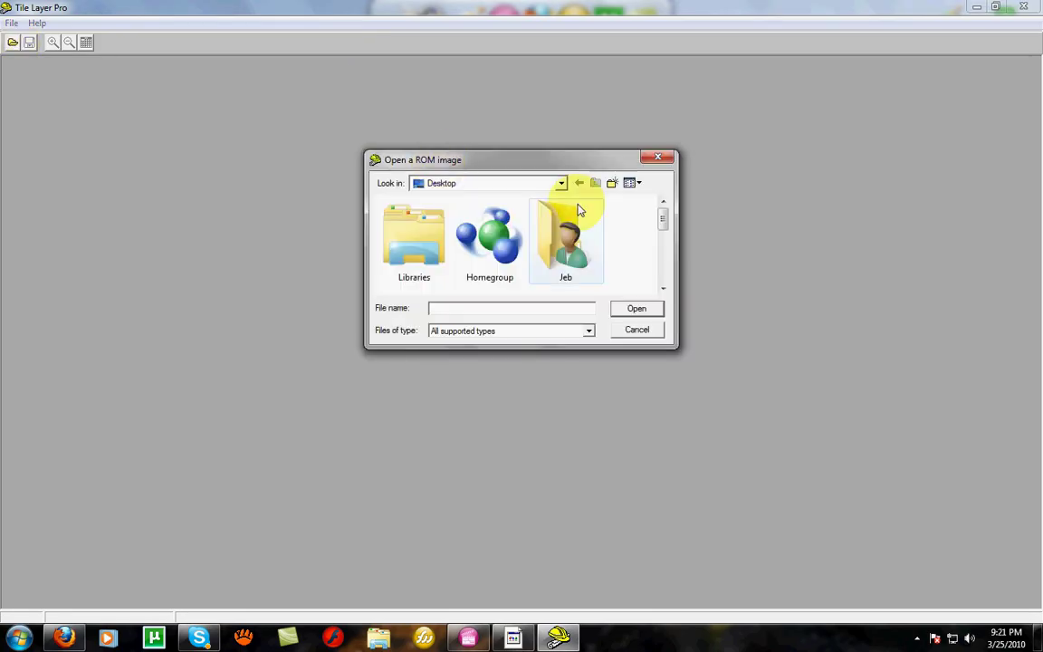
Load Super_Mario_Bros_3.nes, scroll to the title-logo tiles at offset 0005DD00, and reposition the Tile Arranger
drag(669, 222, 668, 271)
double_click(414, 242)
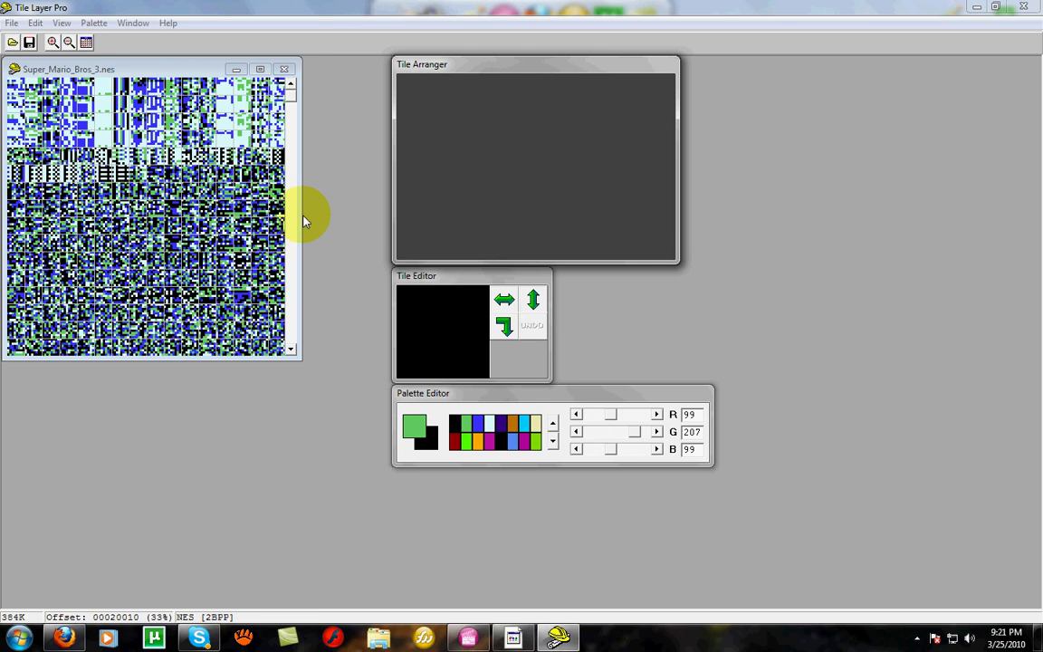
drag(298, 88, 296, 313)
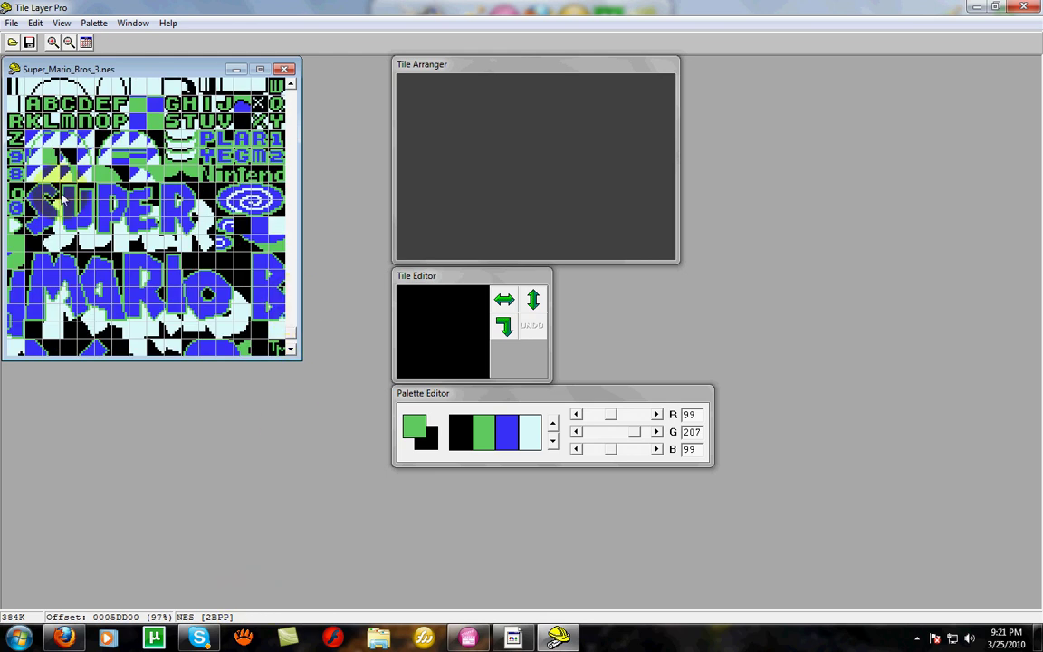
drag(459, 62, 417, 85)
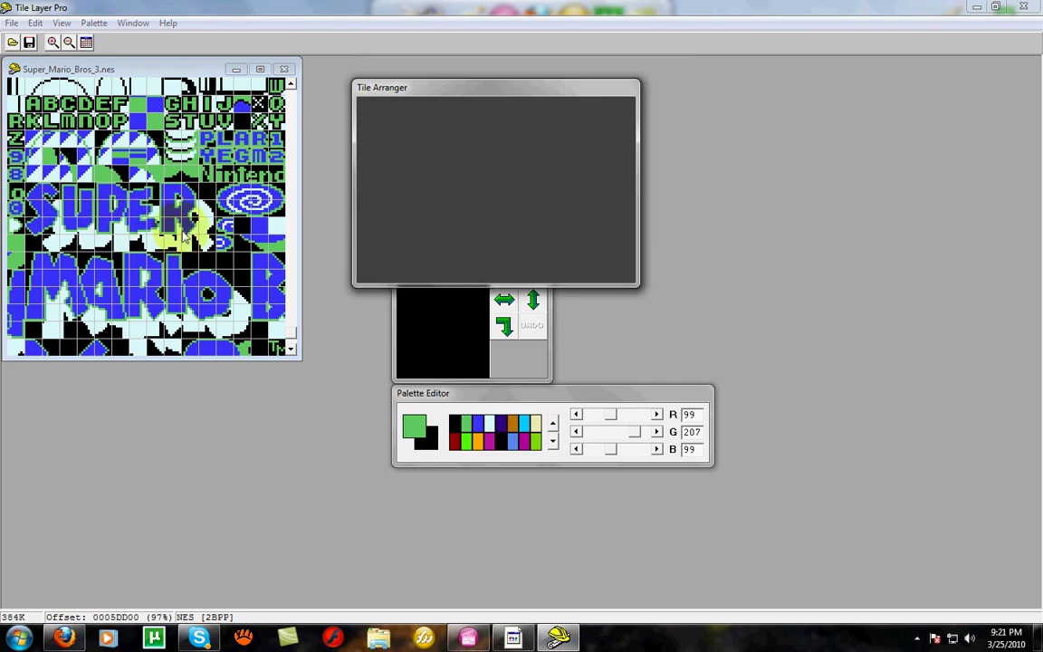
Place S tiles in the Tile Arranger and load the rounded S curve tile into the Tile Editor
drag(263, 226, 407, 186)
click(409, 185)
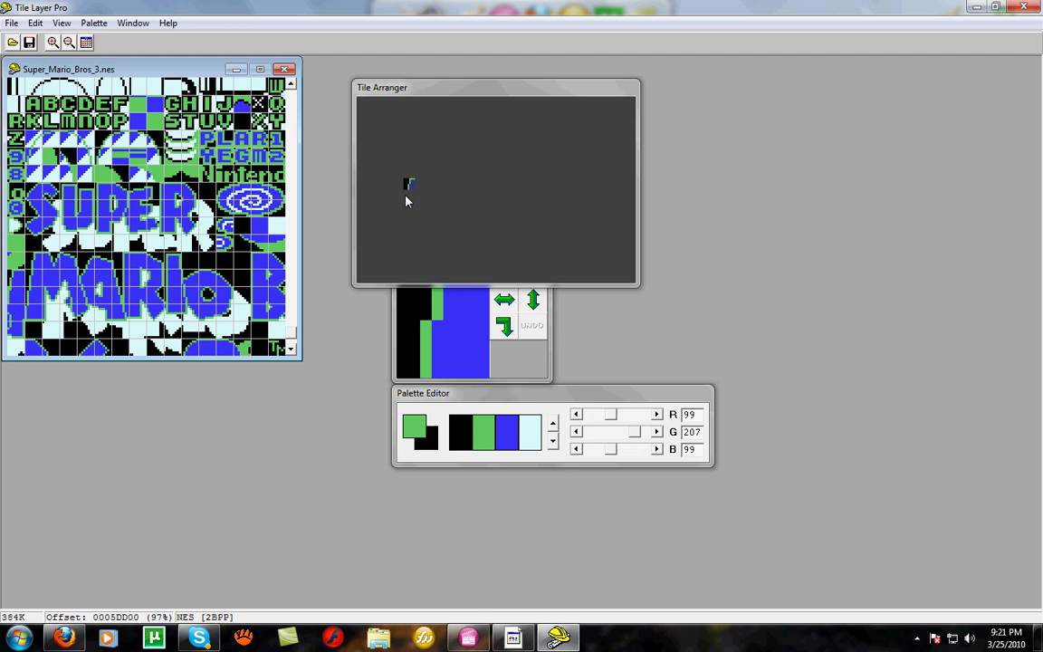
click(409, 197)
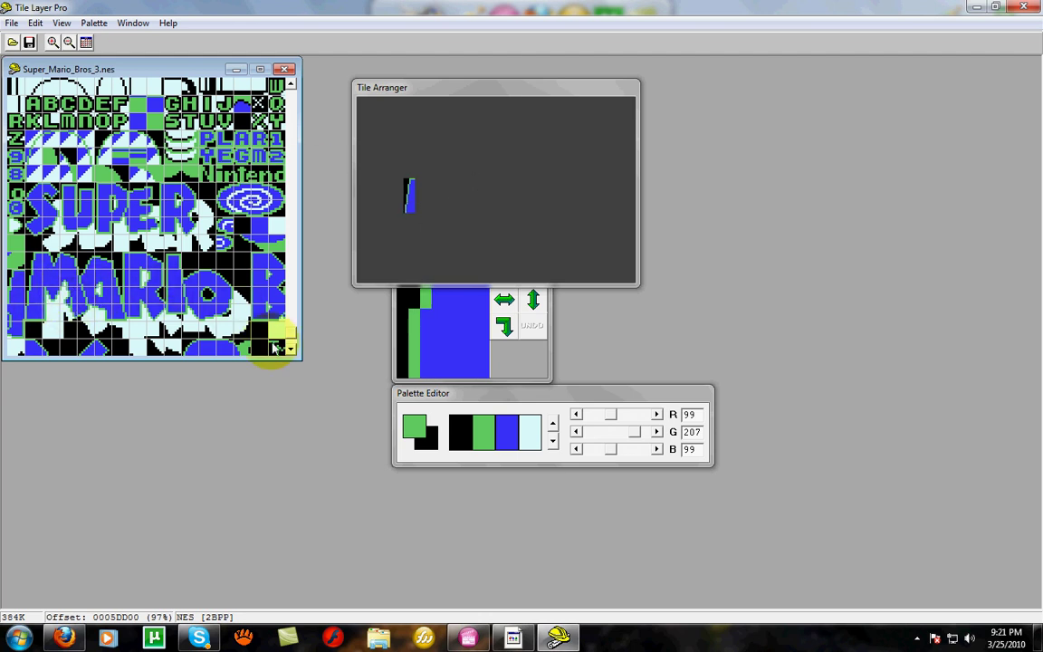
click(289, 350)
click(290, 350)
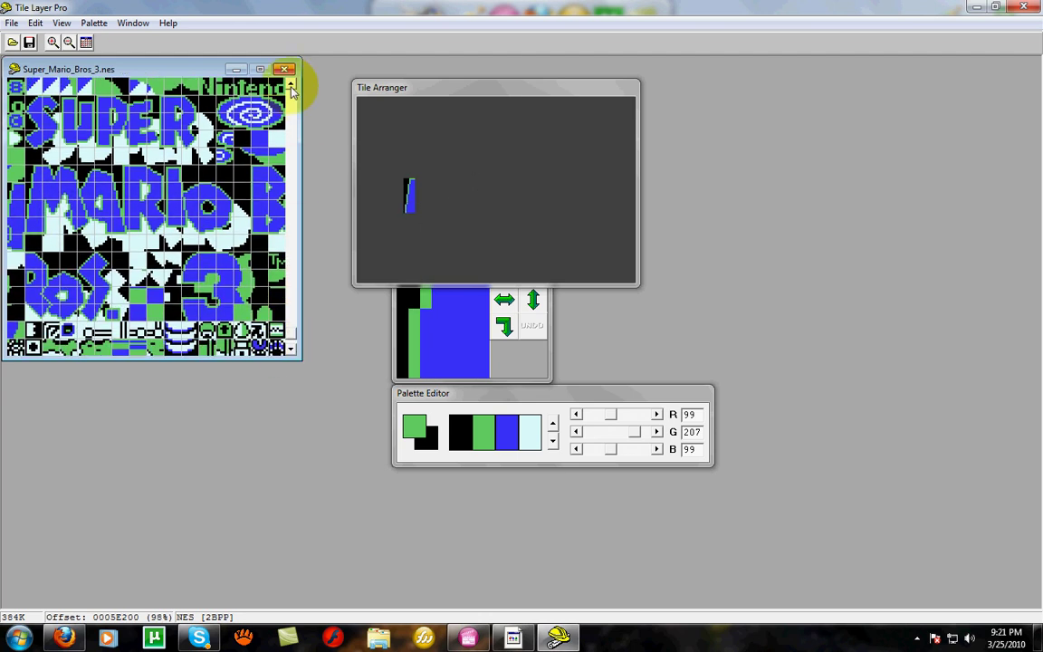
click(290, 84)
click(291, 85)
click(291, 85)
click(290, 84)
click(291, 85)
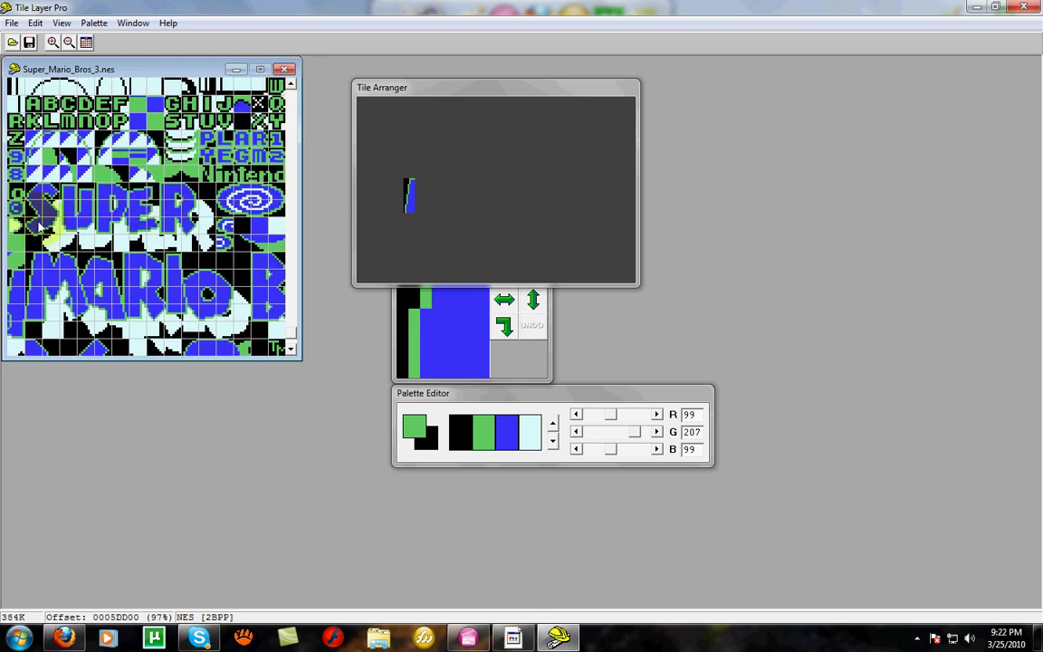
click(41, 226)
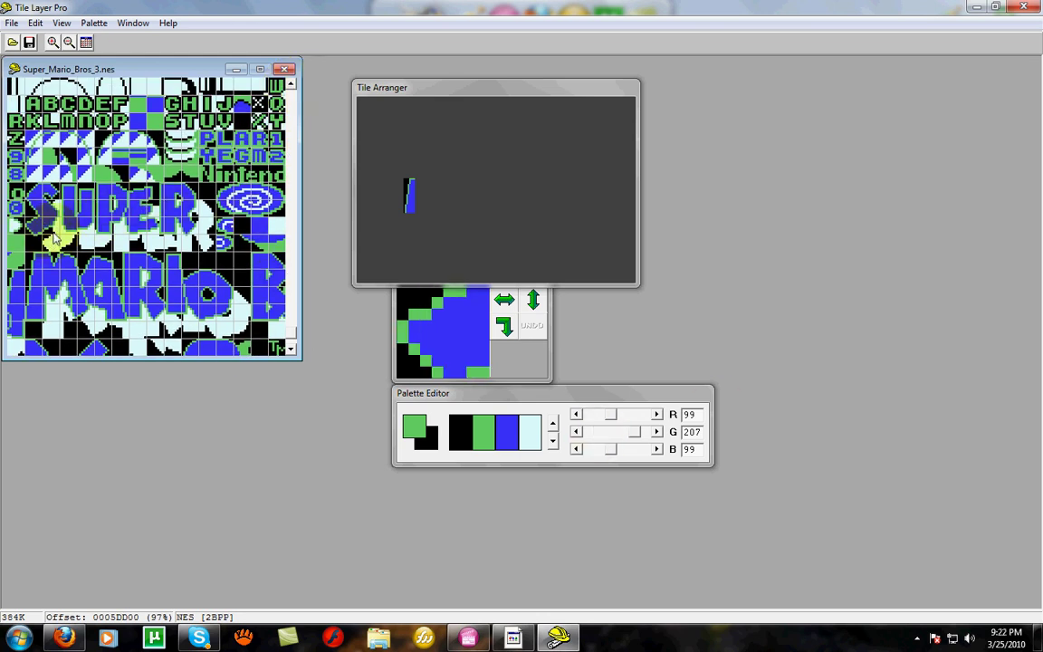
Repaint the S tile in black, green and blue, forming a blue square framed in green
click(455, 443)
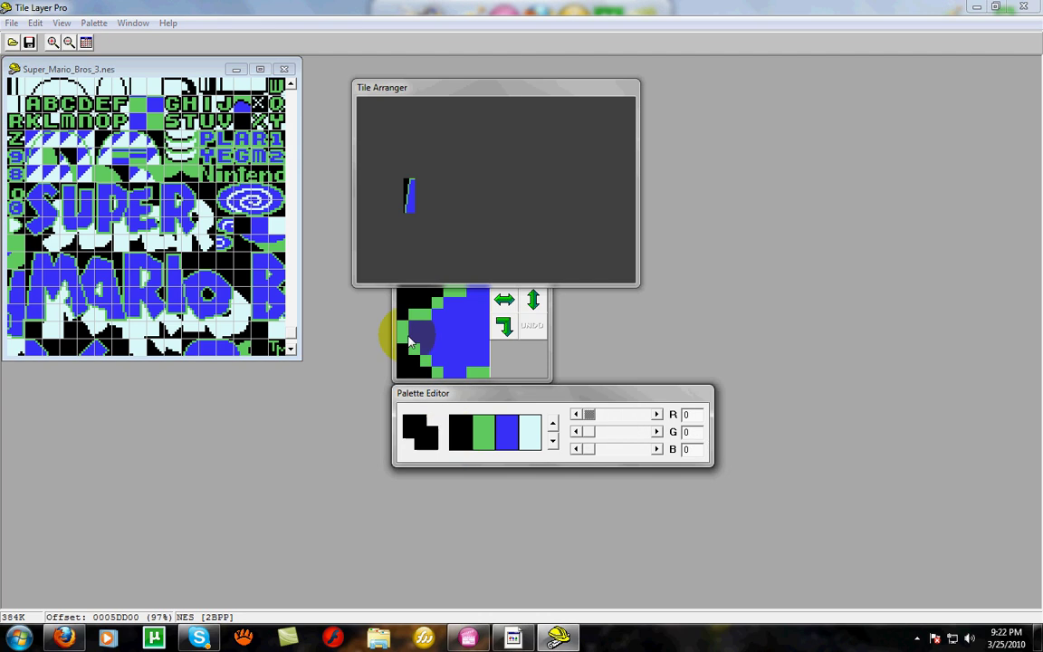
drag(406, 349, 422, 319)
mouse_move(443, 363)
mouse_down()
mouse_move(461, 309)
mouse_move(460, 323)
mouse_move(481, 306)
mouse_move(484, 361)
mouse_up()
click(481, 297)
mouse_move(481, 297)
mouse_down()
mouse_move(442, 313)
mouse_move(399, 304)
mouse_move(425, 323)
mouse_move(454, 301)
mouse_move(414, 299)
mouse_move(415, 385)
mouse_move(501, 379)
mouse_move(431, 360)
mouse_move(434, 305)
mouse_move(487, 315)
mouse_move(481, 349)
mouse_move(463, 315)
mouse_move(451, 324)
mouse_move(461, 340)
mouse_move(487, 301)
mouse_up()
click(483, 432)
click(507, 432)
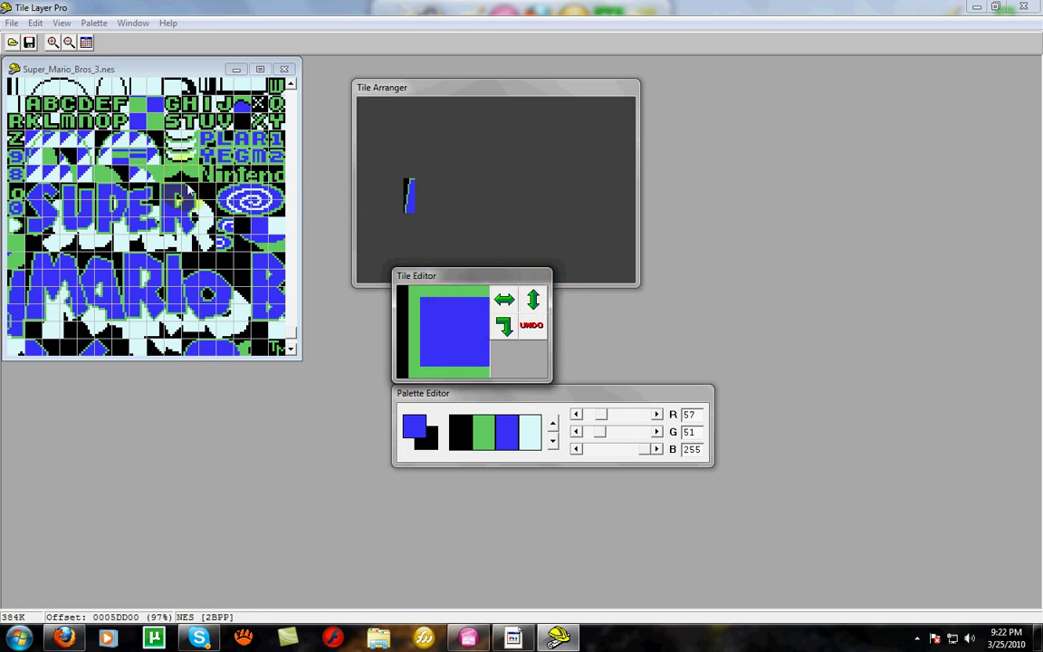
Repaint the first Nintendo letter tile as a green V on a black background
click(225, 180)
click(460, 432)
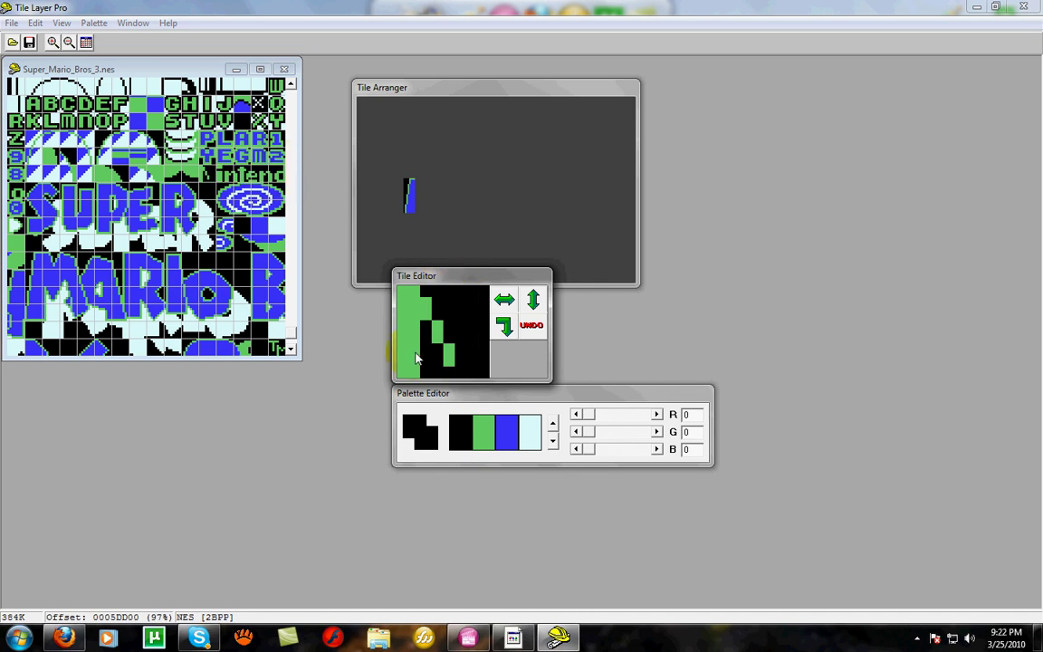
mouse_move(398, 376)
mouse_down()
mouse_move(418, 317)
mouse_move(457, 360)
mouse_up()
click(483, 432)
drag(413, 289, 413, 327)
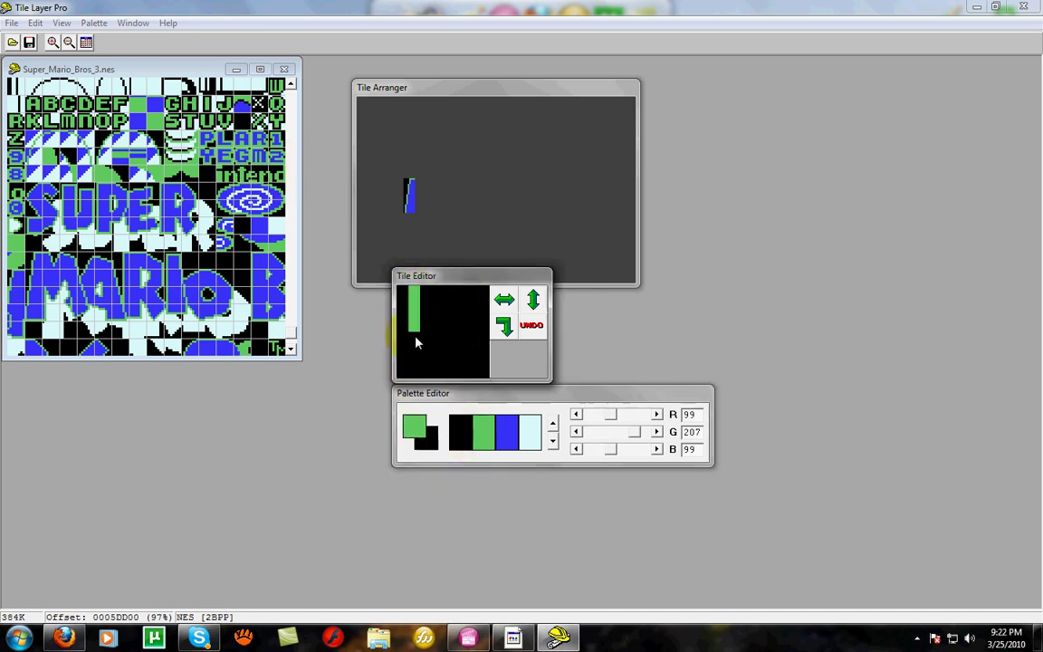
drag(444, 376, 457, 276)
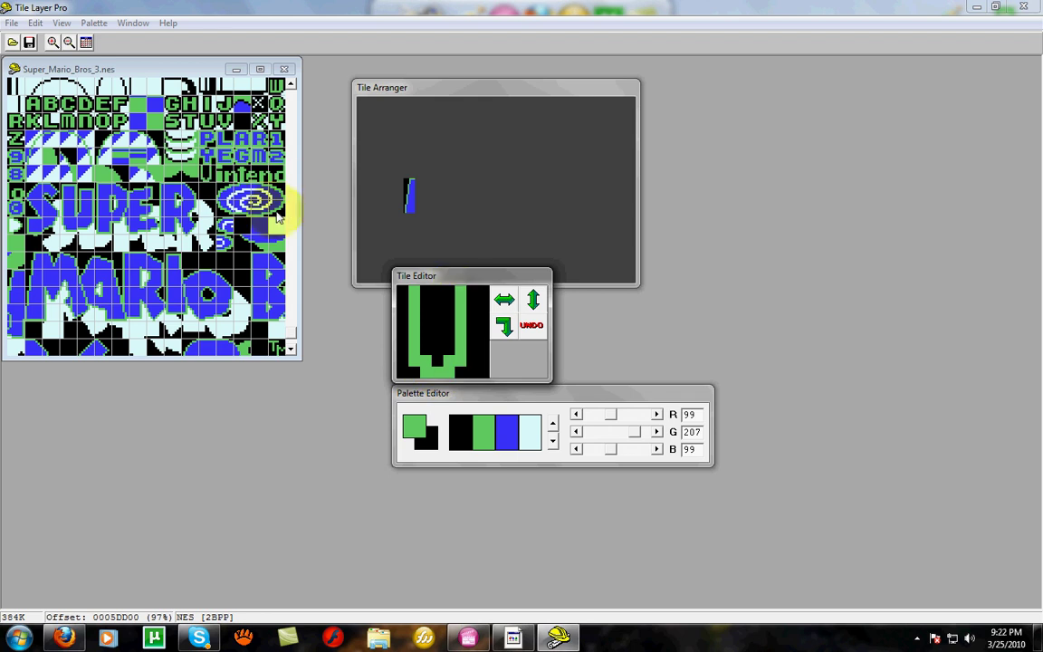
Repaint the next letter tile as a green J, undoing one stray stroke and blacking out leftovers
mouse_move(221, 175)
mouse_down()
mouse_move(488, 414)
mouse_move(467, 428)
mouse_move(426, 278)
mouse_move(407, 287)
mouse_move(408, 331)
mouse_up()
click(460, 432)
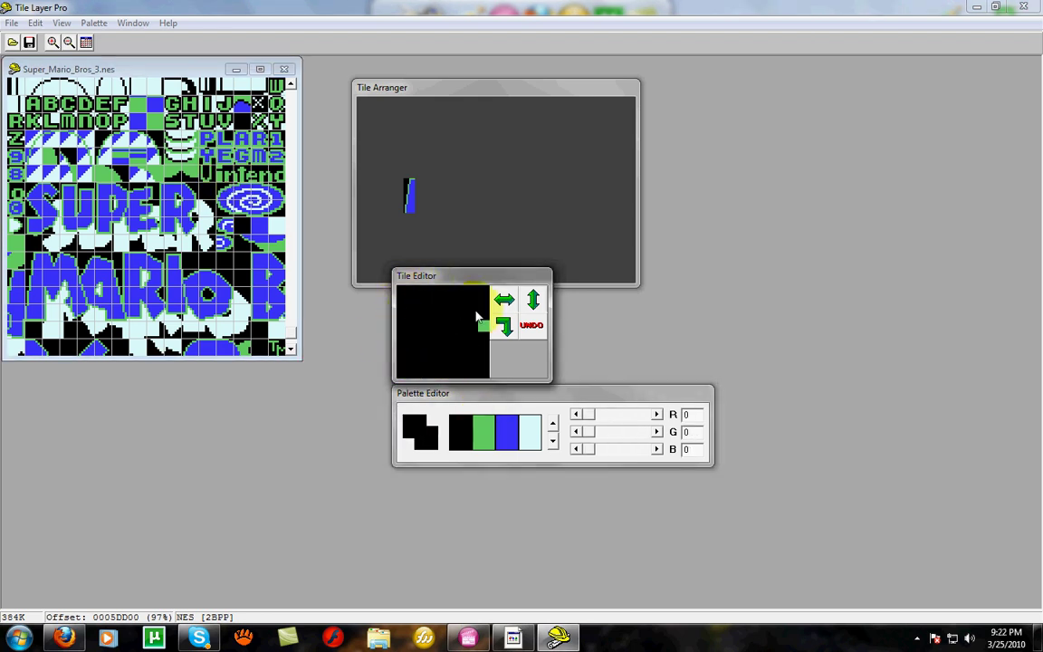
click(484, 434)
drag(449, 299, 449, 326)
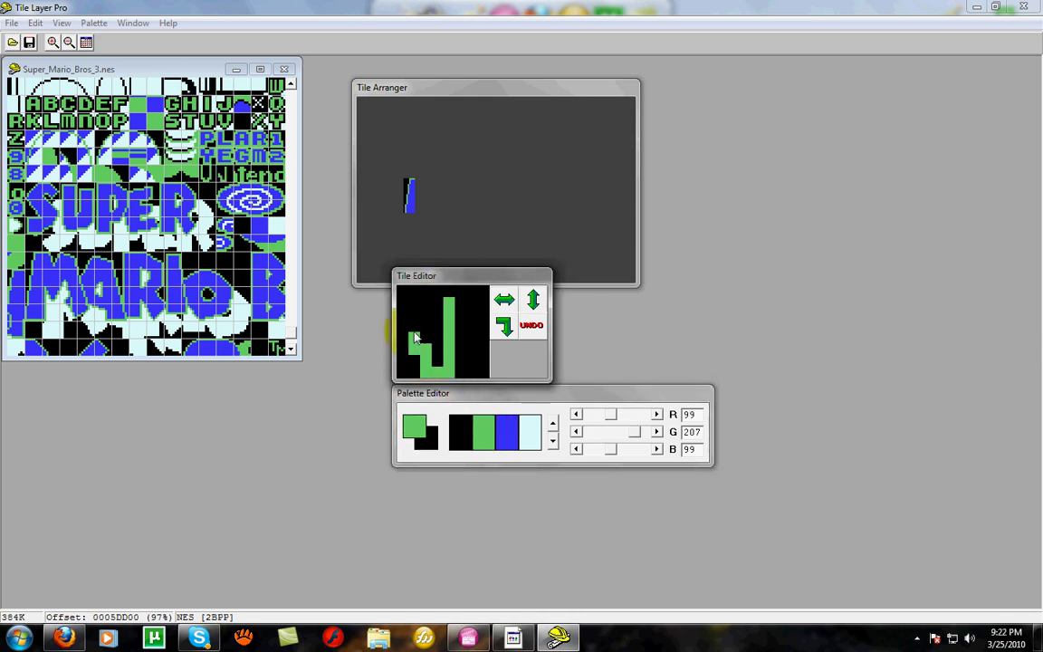
click(460, 432)
click(404, 314)
key(ctrl+z)
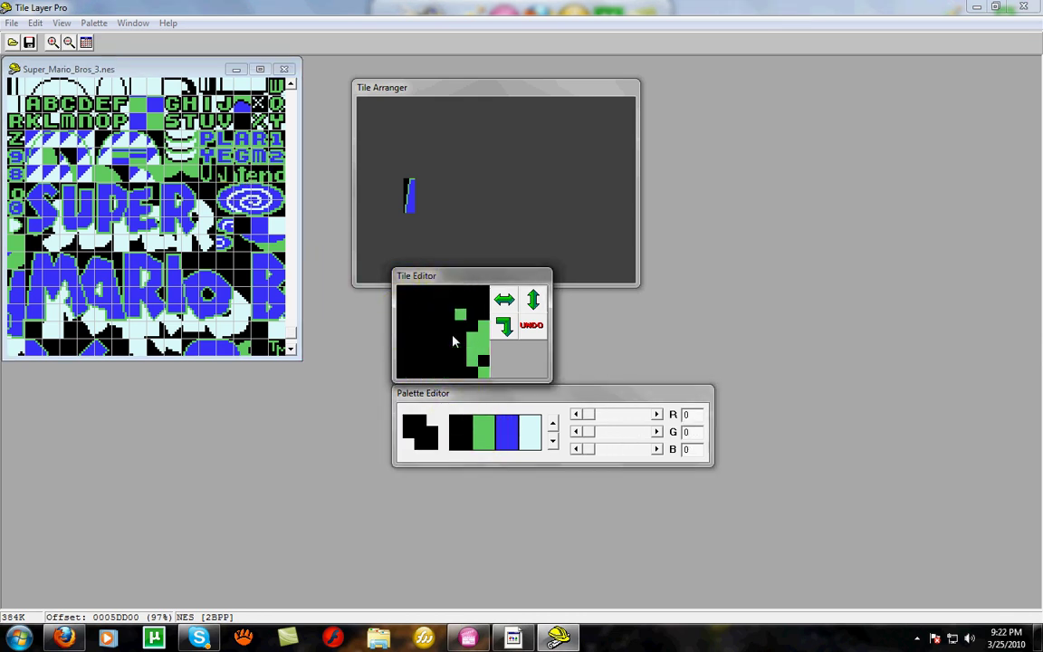
mouse_move(454, 333)
mouse_down()
mouse_move(457, 307)
mouse_move(487, 360)
mouse_move(480, 370)
mouse_move(442, 316)
mouse_up()
click(485, 438)
Black out the old E on the next tile and draw the new letter in green
click(271, 212)
click(460, 432)
drag(413, 349, 399, 362)
click(480, 438)
drag(454, 354, 459, 298)
Paint the following letter tile's old green column black and reselect green
click(279, 189)
click(456, 435)
click(412, 351)
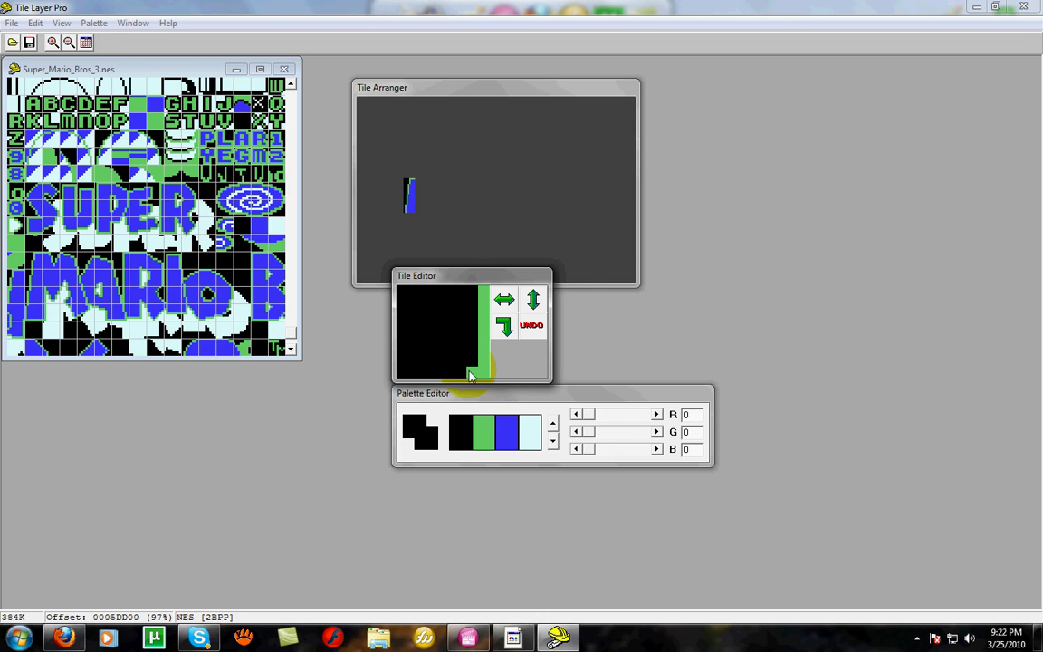
mouse_move(472, 353)
mouse_down()
mouse_move(484, 299)
mouse_move(484, 354)
mouse_move(449, 290)
mouse_move(484, 293)
mouse_up()
click(479, 444)
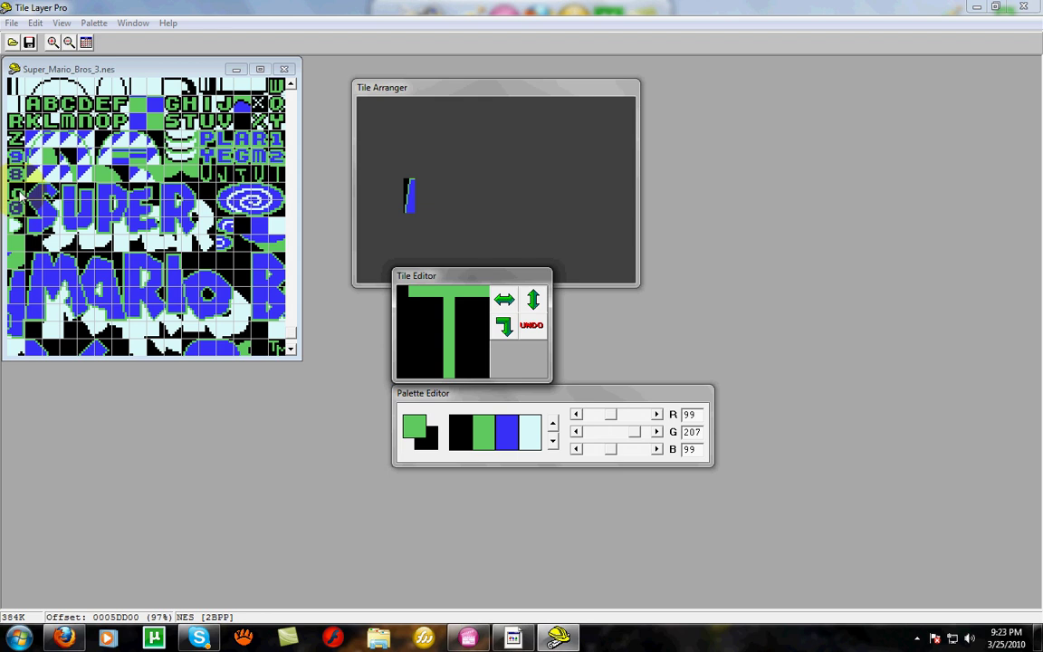
Replace the 0-like letter tile with a green U shape
click(18, 193)
click(460, 432)
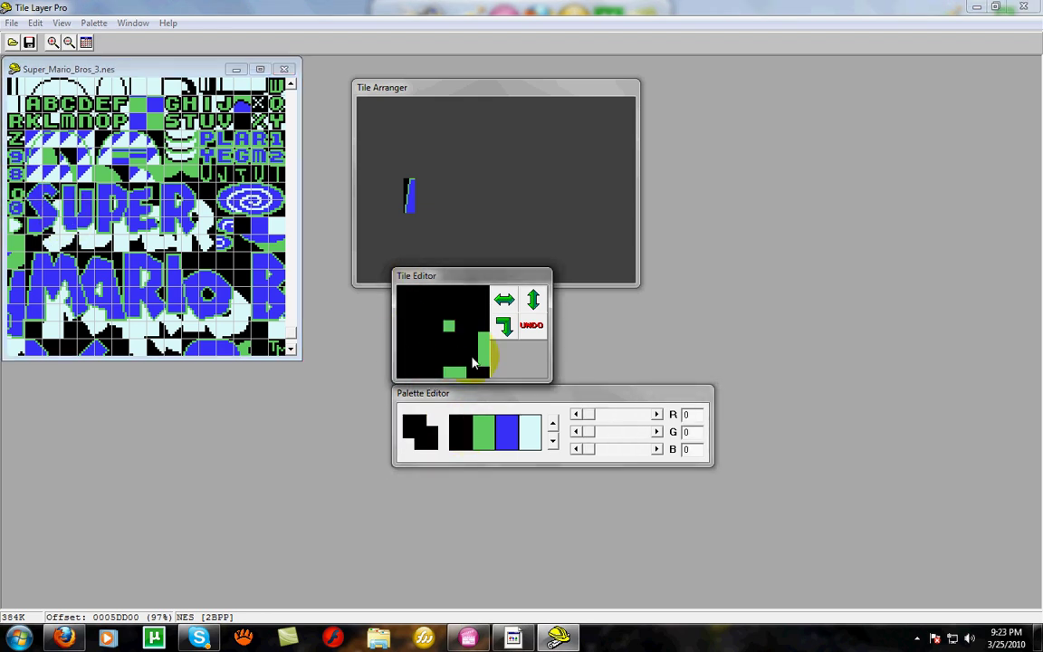
click(483, 432)
mouse_move(413, 346)
mouse_down()
mouse_move(417, 376)
mouse_move(458, 372)
mouse_move(422, 304)
mouse_move(464, 292)
mouse_up()
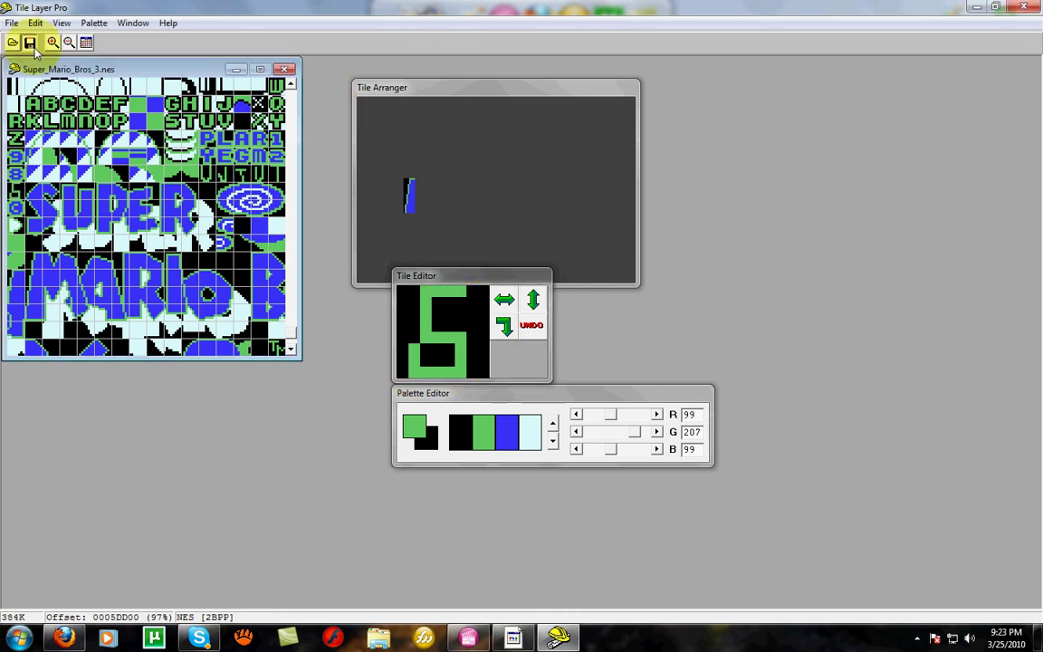
Minimize Tile Layer Pro, close the Tile Layer Pro page in Firefox and start a new tab
click(977, 6)
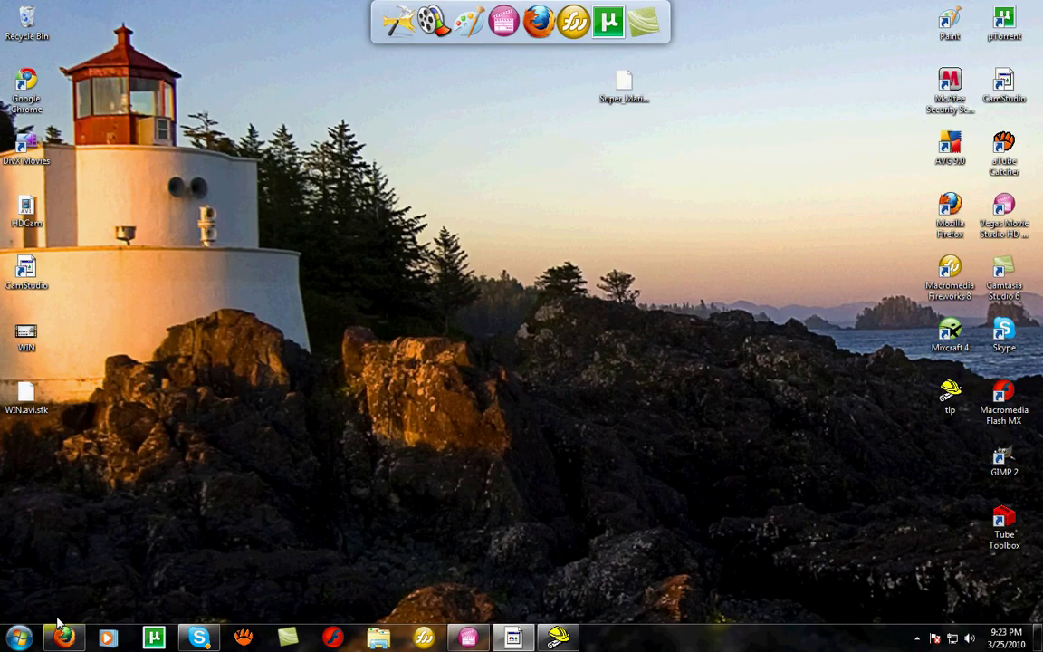
click(64, 638)
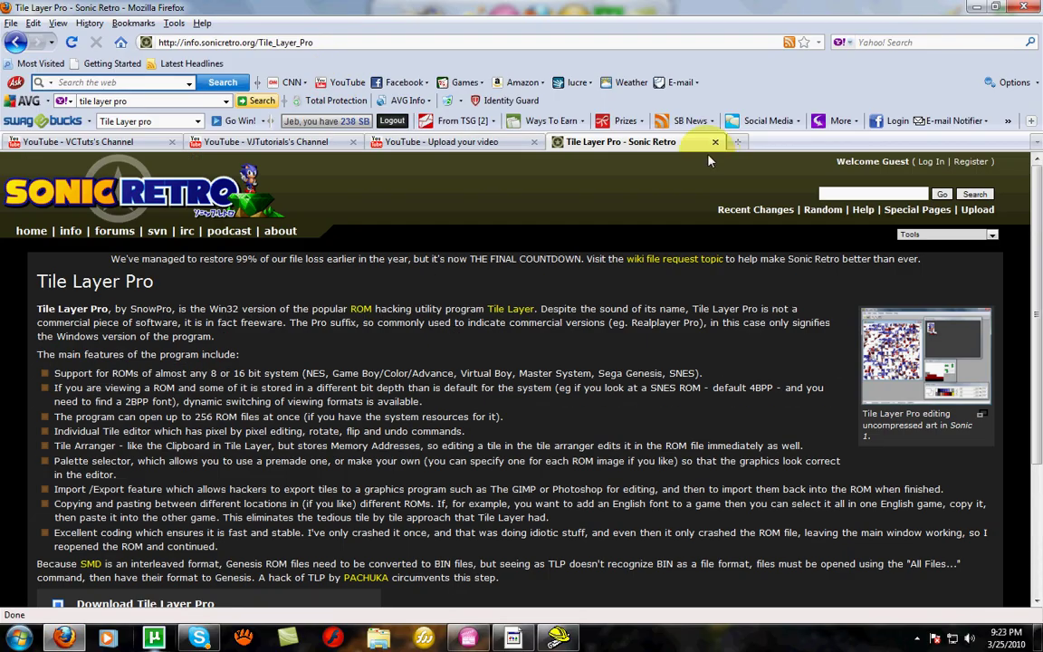
click(715, 143)
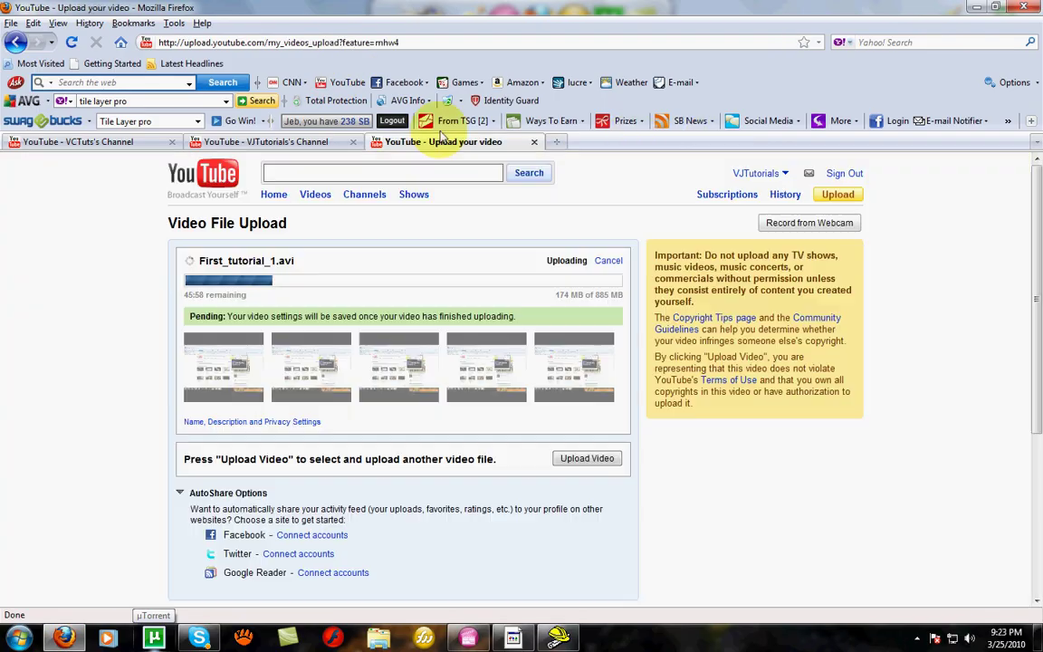
click(558, 144)
text(www.)
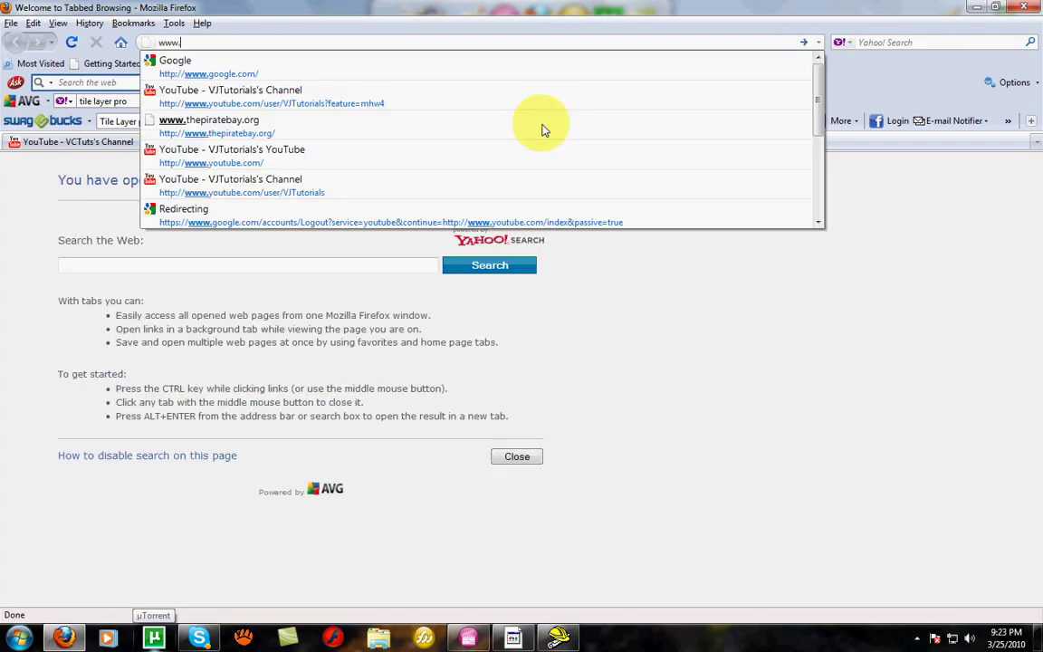
text(google.com)
key(Return)
text(Vir)
key(BackSpace)
key(BackSpace)
key(BackSpace)
text(NES Emulators)
key(Return)
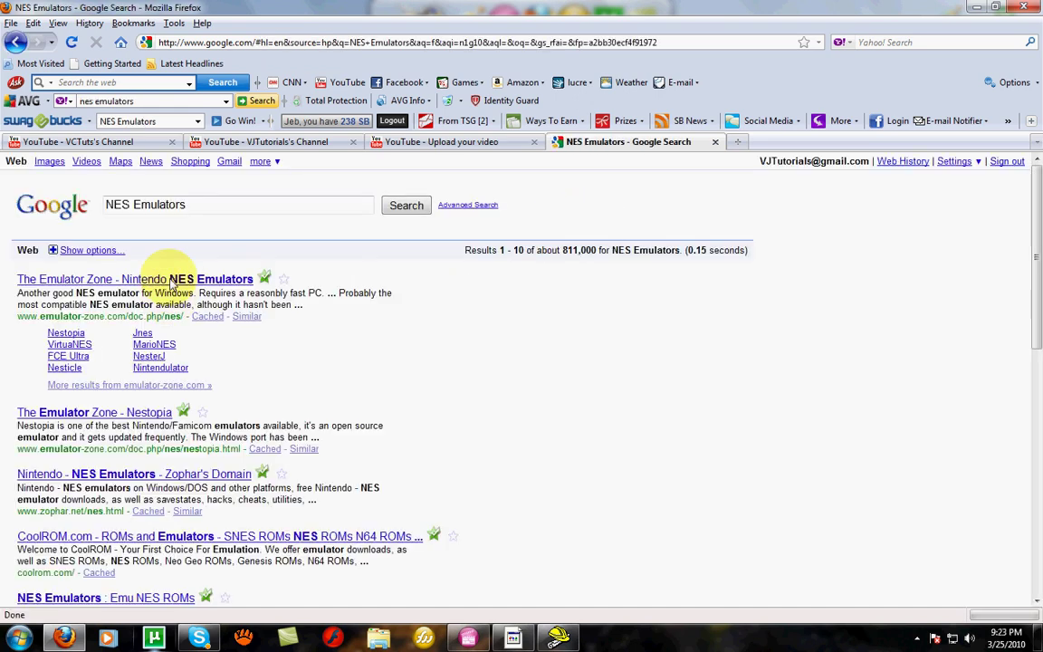
From The Emulator Zone's VirtuaNES page, download the 0.97 English version as virtuanes097e.zip
click(219, 279)
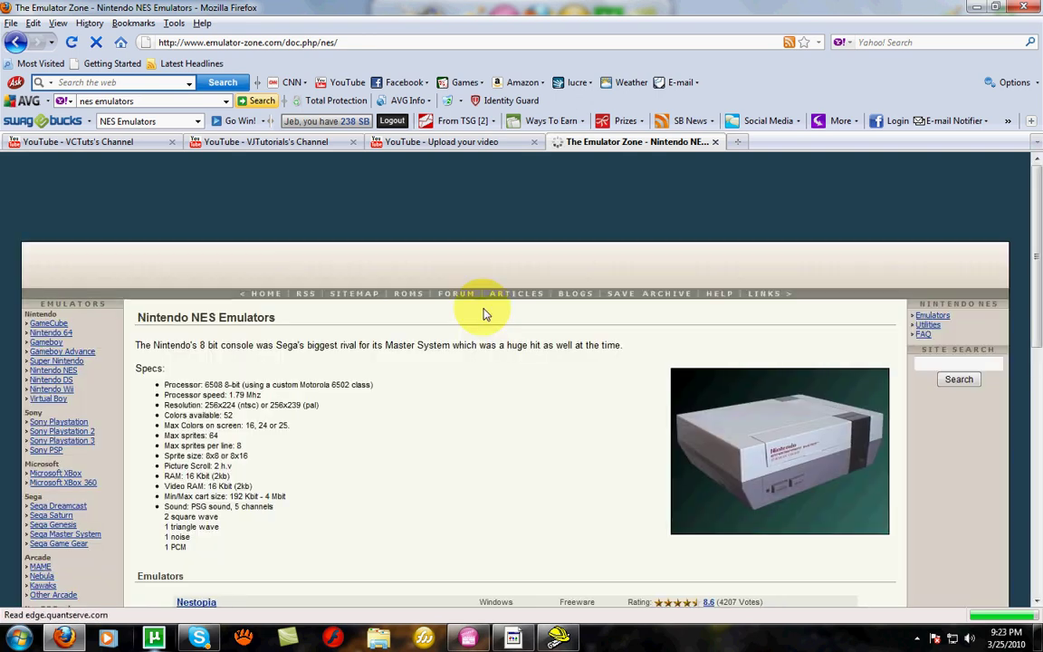
scroll(485, 317, down, 6)
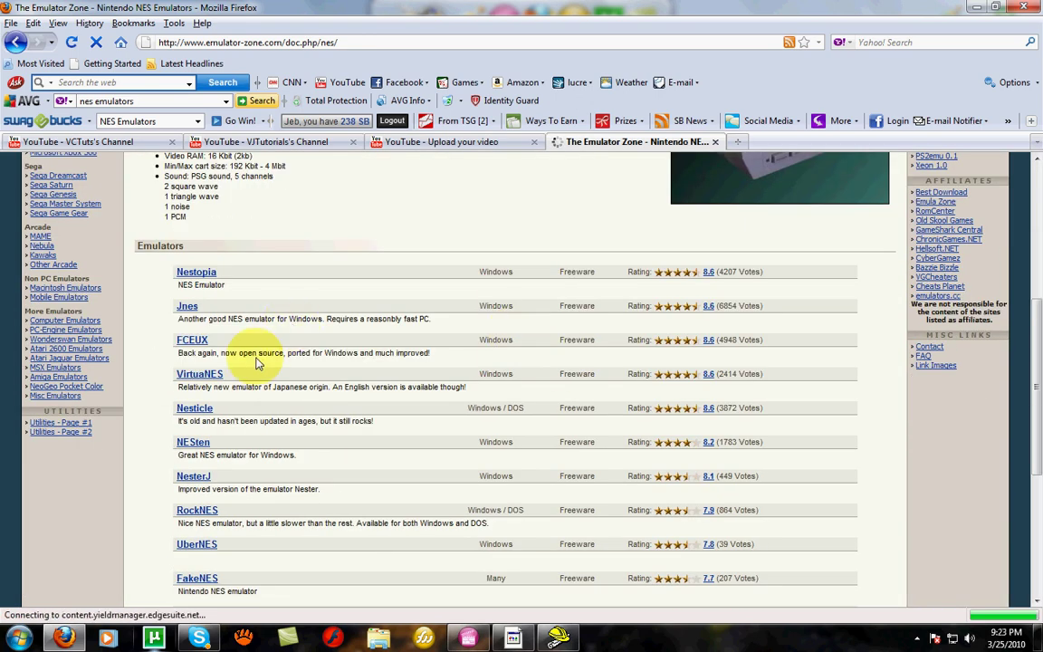
click(200, 374)
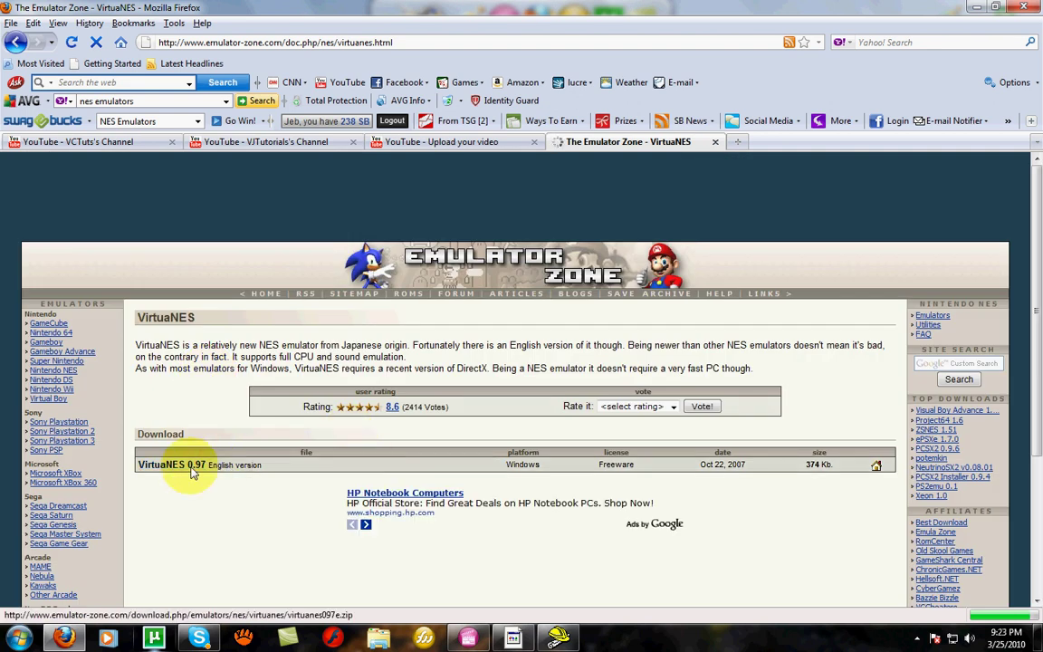
click(192, 471)
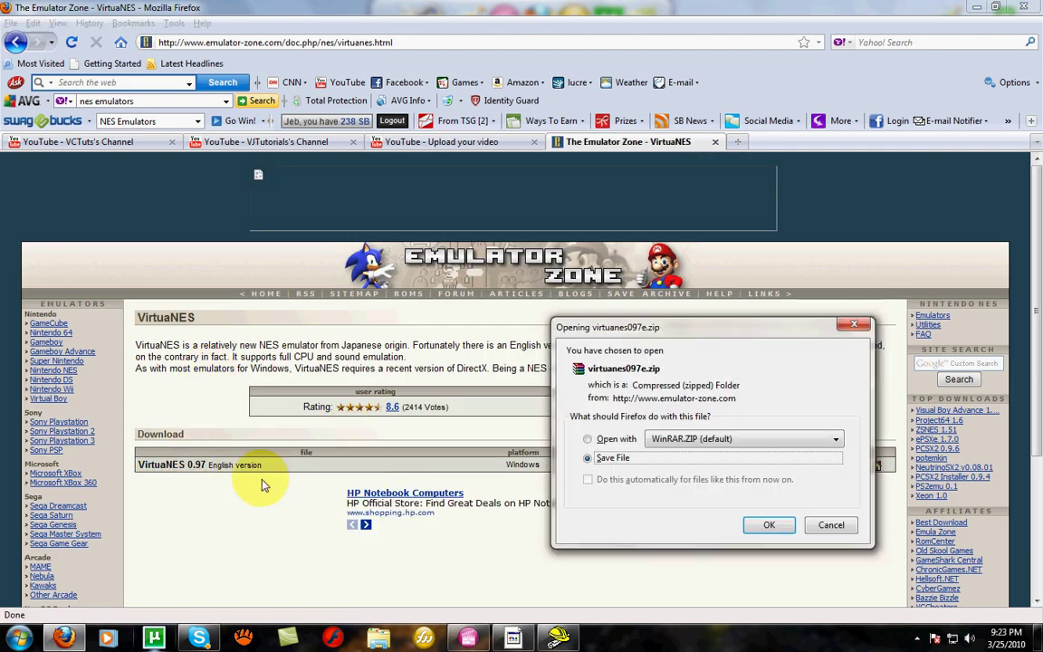
click(771, 523)
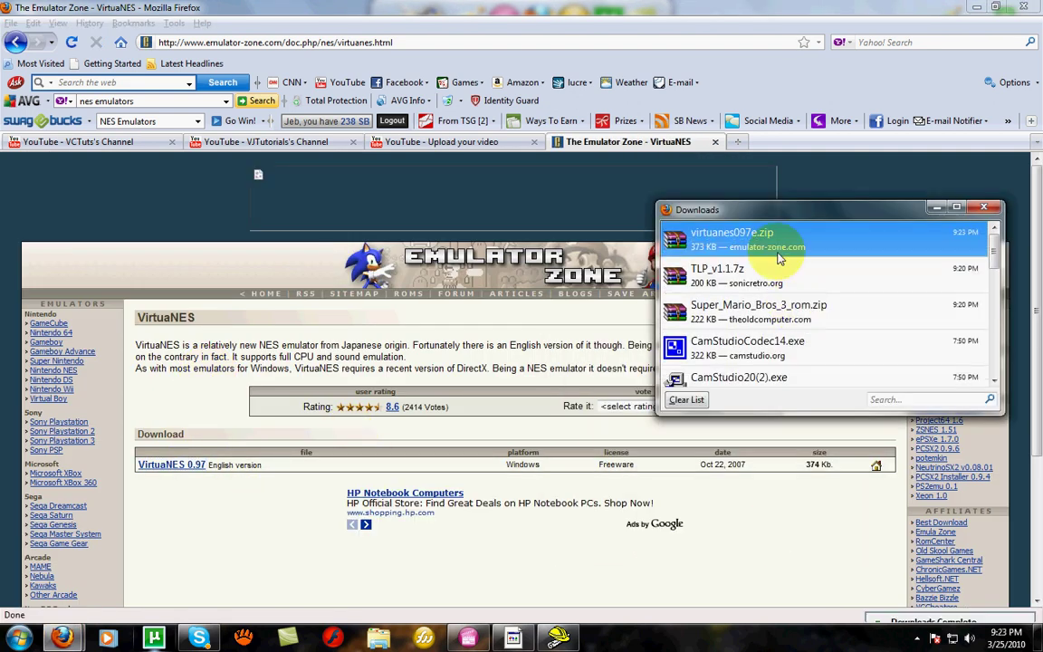
Launch VirtuaNES.exe from the zip and load Super_Mario_Bros_3.nes from the Desktop to its title screen
double_click(768, 241)
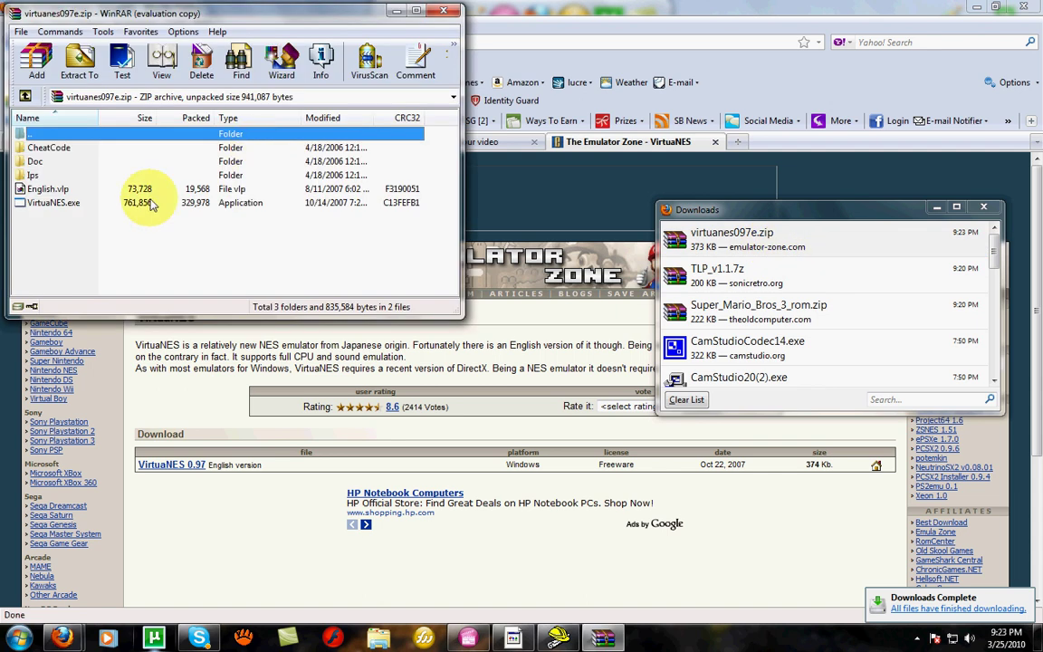
click(141, 205)
double_click(140, 204)
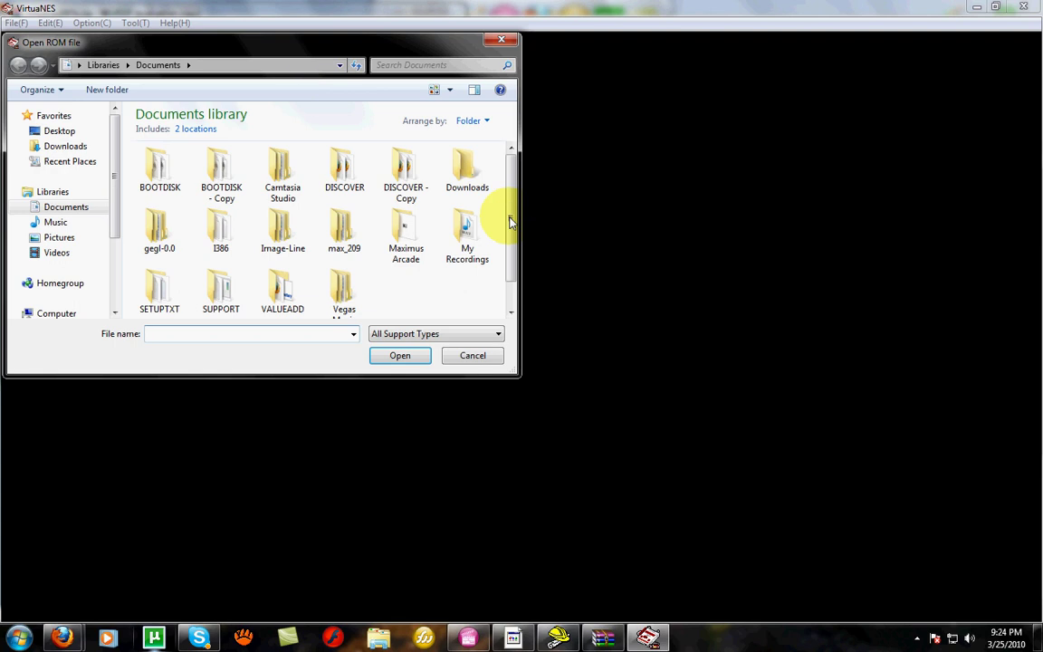
click(59, 130)
double_click(261, 249)
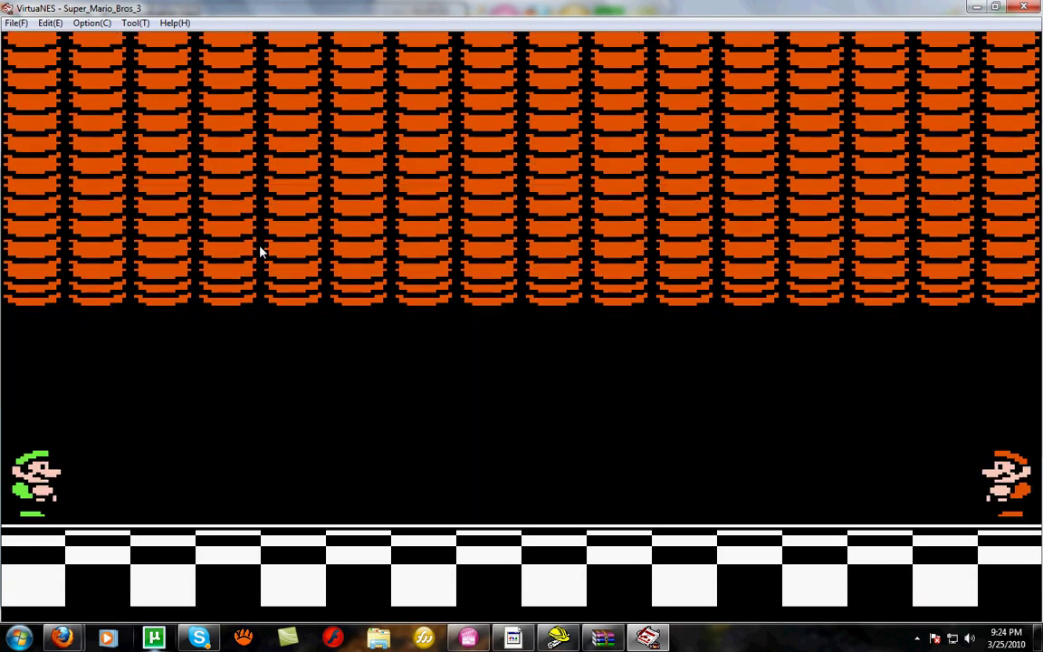
key(Return)
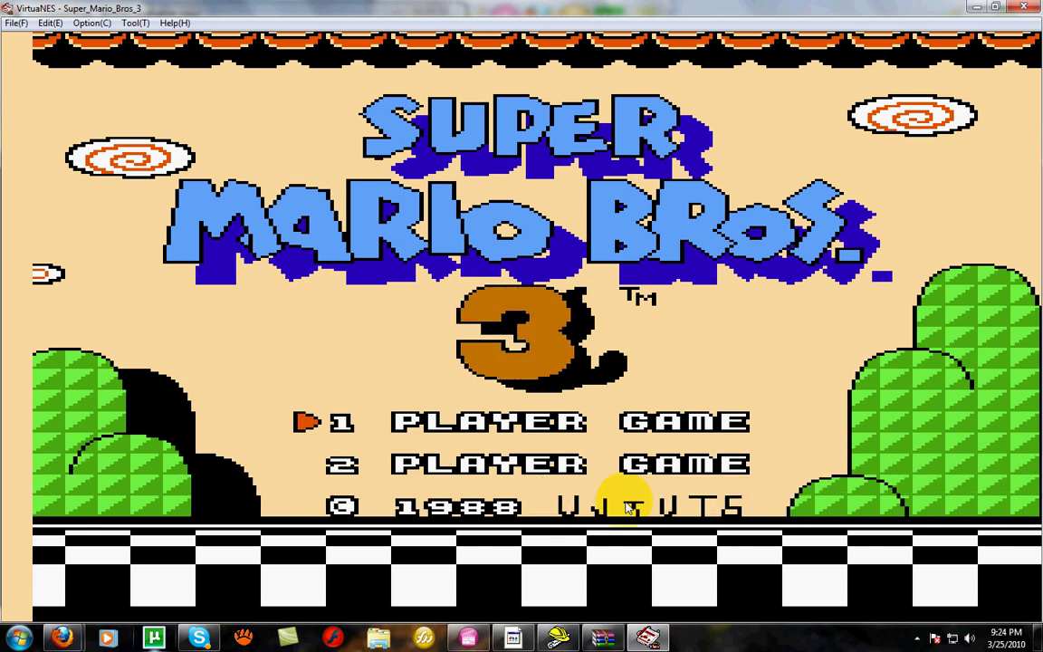
Minimize the VirtuaNES, Downloads and WinRAR windows and show the hidden notification icons
click(977, 7)
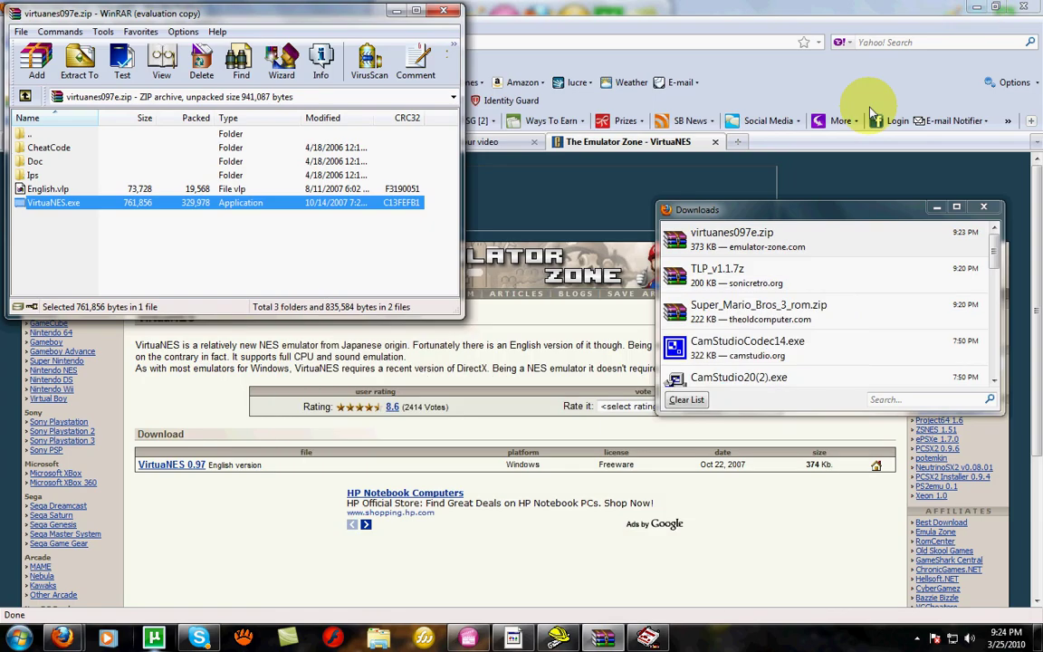
click(936, 207)
click(395, 14)
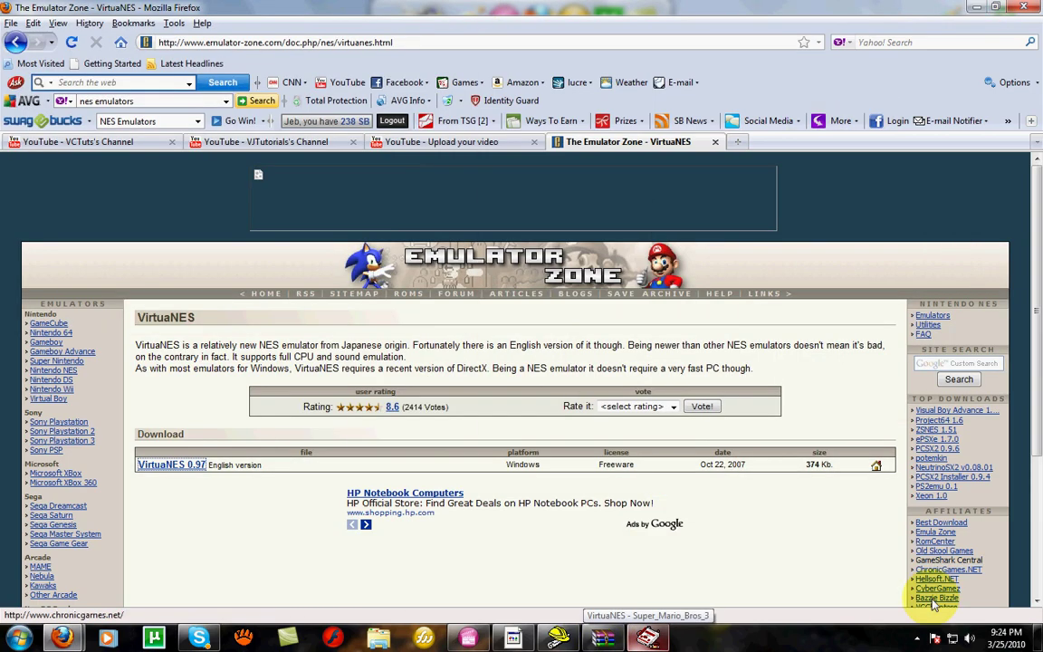
click(917, 639)
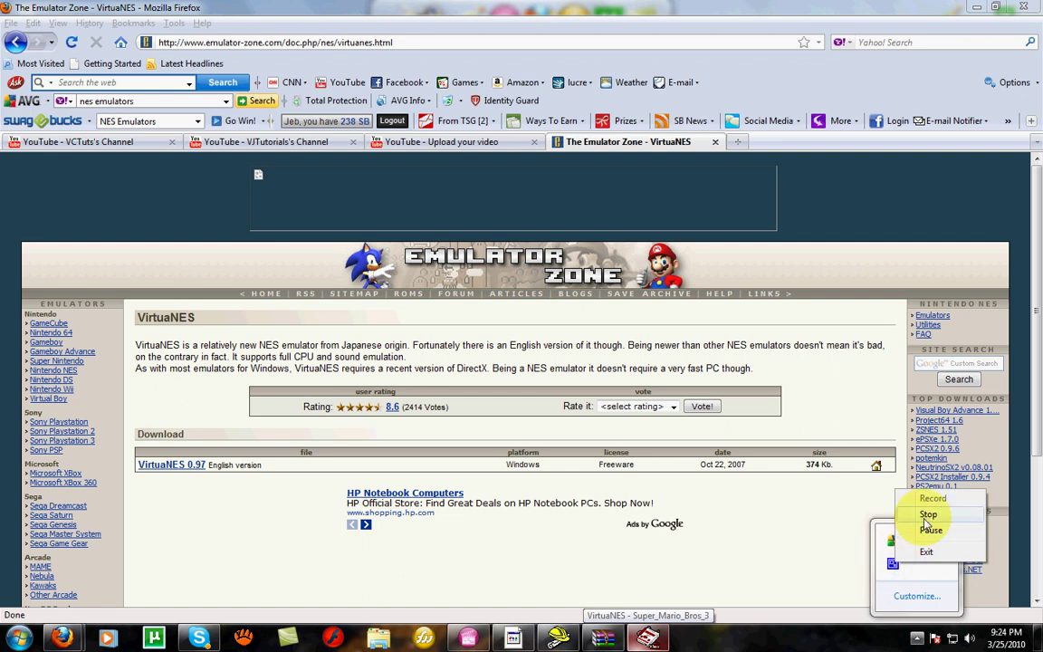